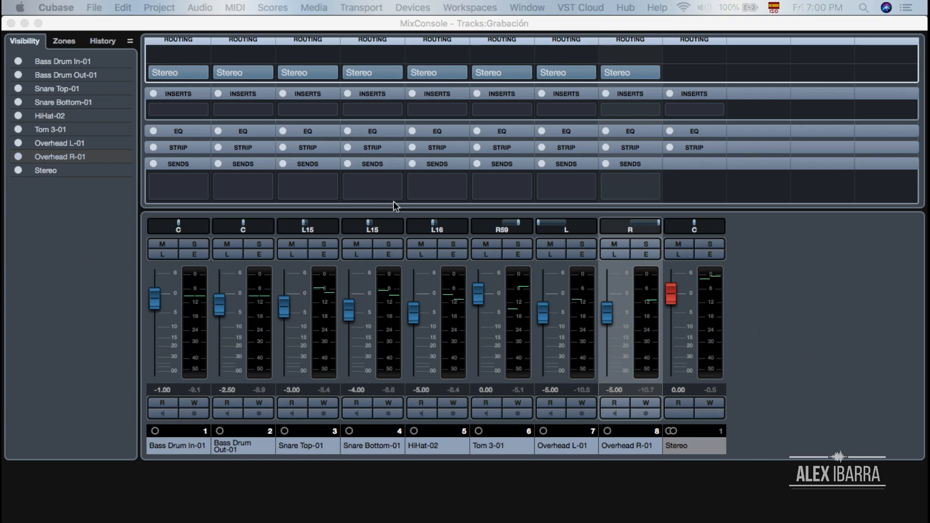
# - Add a stereo group channel named Drums to the eight channels from Bass Drum In-01 through Overhead R-01
pyautogui.click(920, 149)
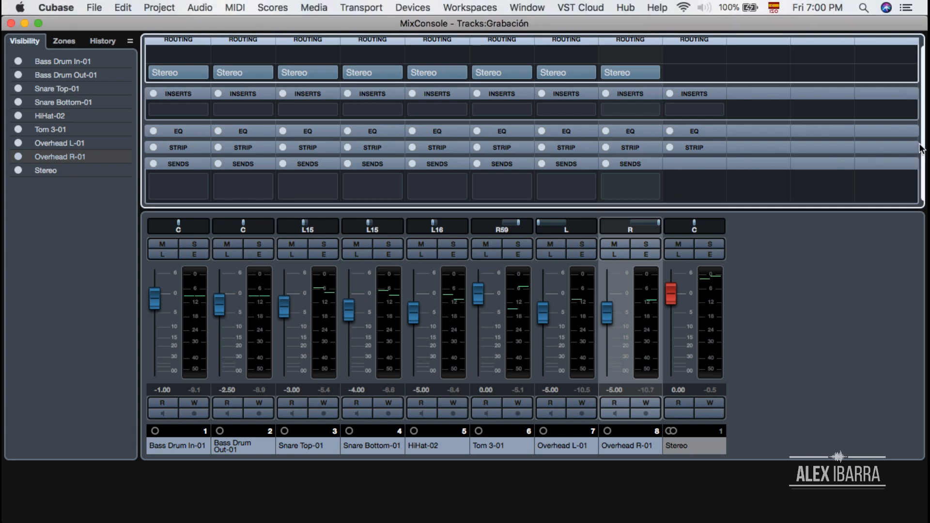
pyautogui.moveTo(921, 145); pyautogui.dragTo(921, 117)
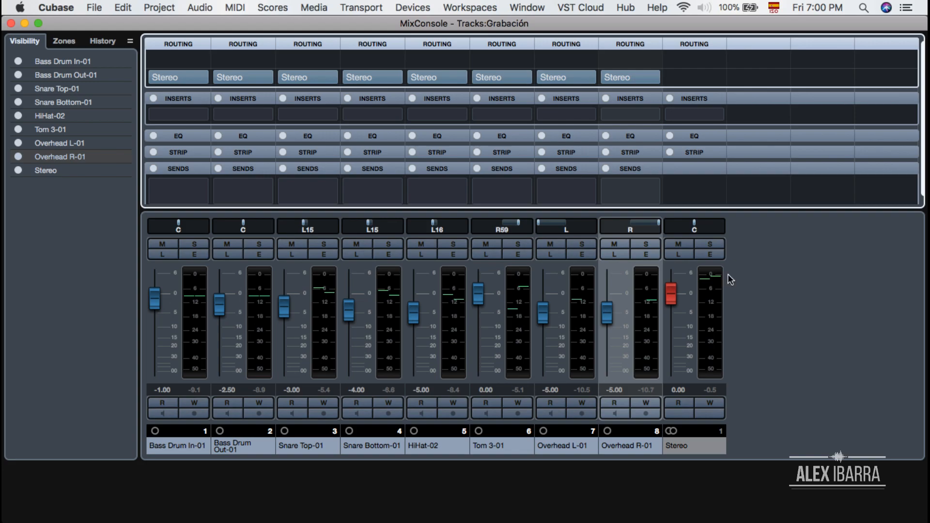
pyautogui.click(188, 449)
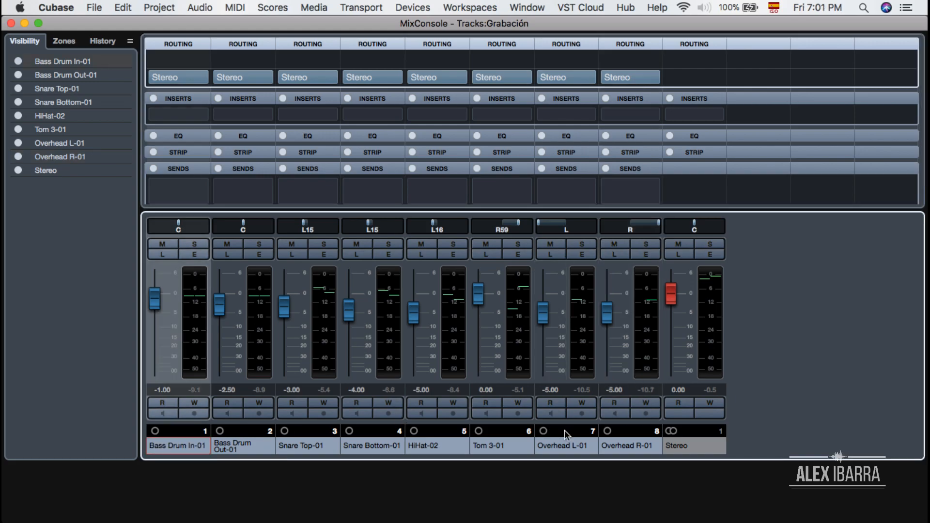
pyautogui.click(628, 449)
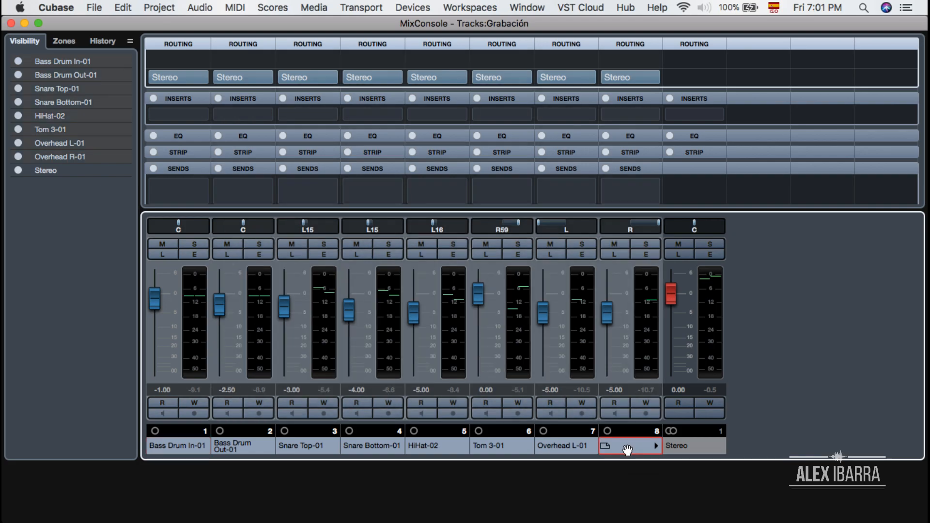
pyautogui.rightClick(438, 269)
pyautogui.scroll(-10, 531, 335)
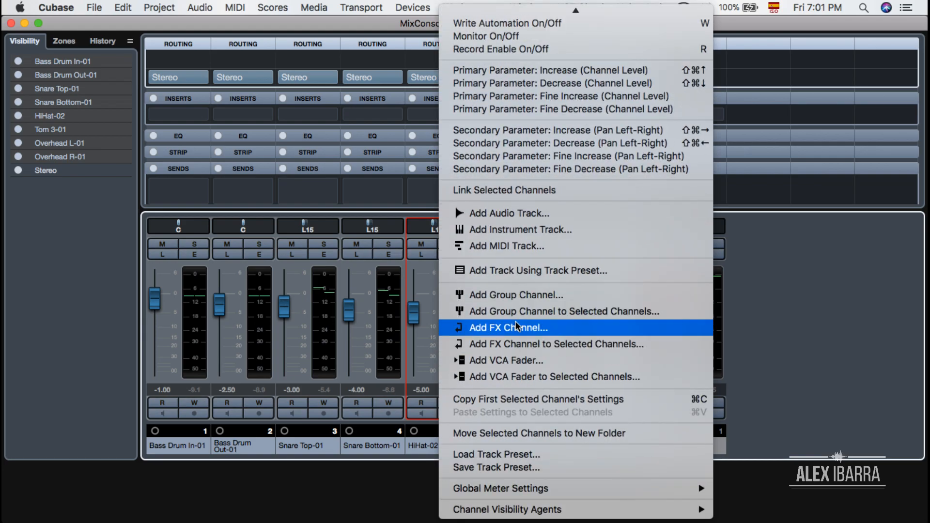
pyautogui.click(571, 311)
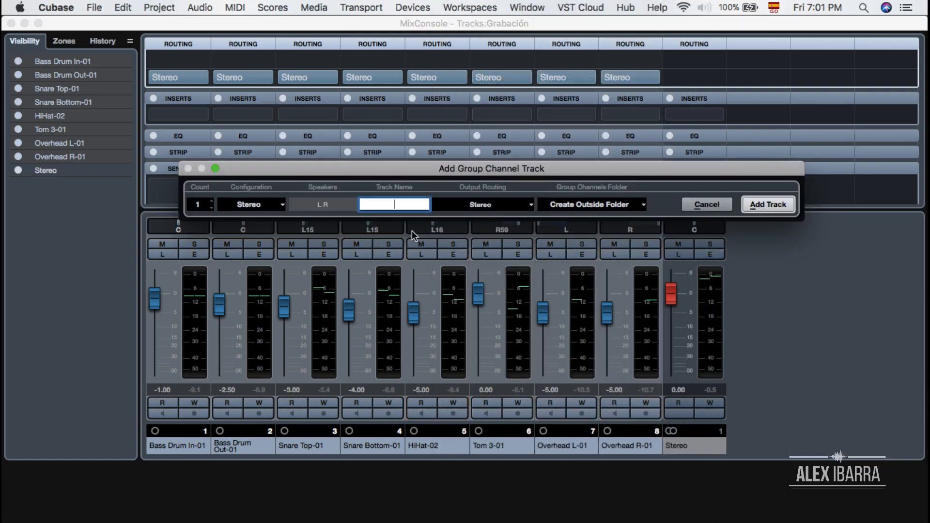
pyautogui.write('Drums')
pyautogui.click(777, 199)
pyautogui.click(778, 203)
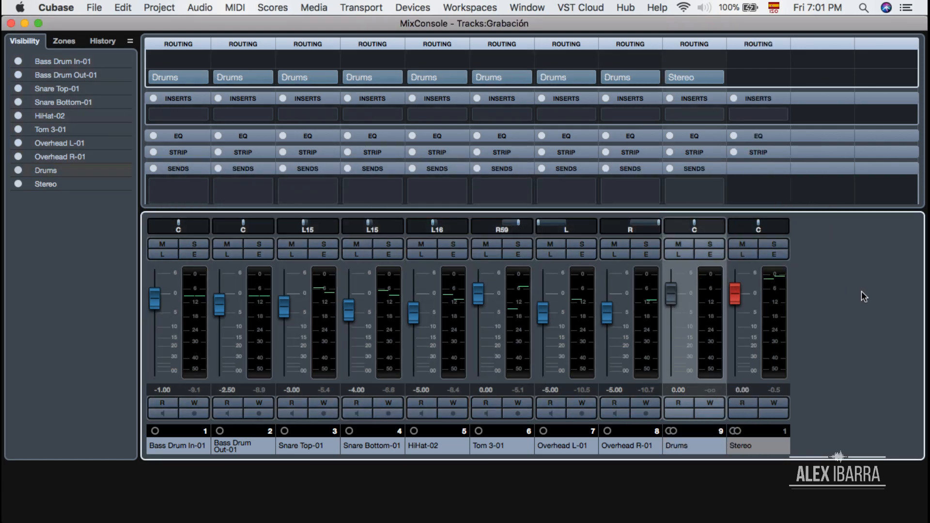
# - Play the mix and lower the Drums group's volume to about -6.92 dB
pyautogui.click(924, 178)
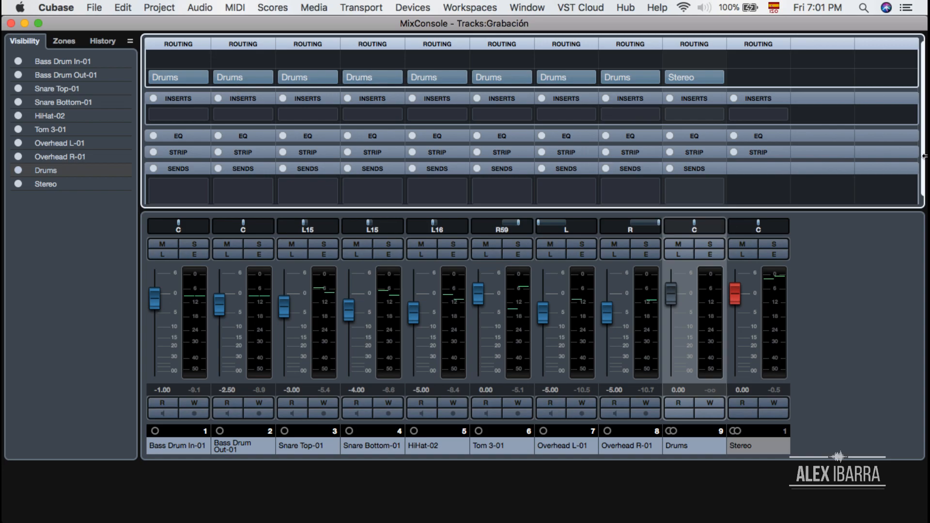
pyautogui.moveTo(924, 163); pyautogui.dragTo(924, 182)
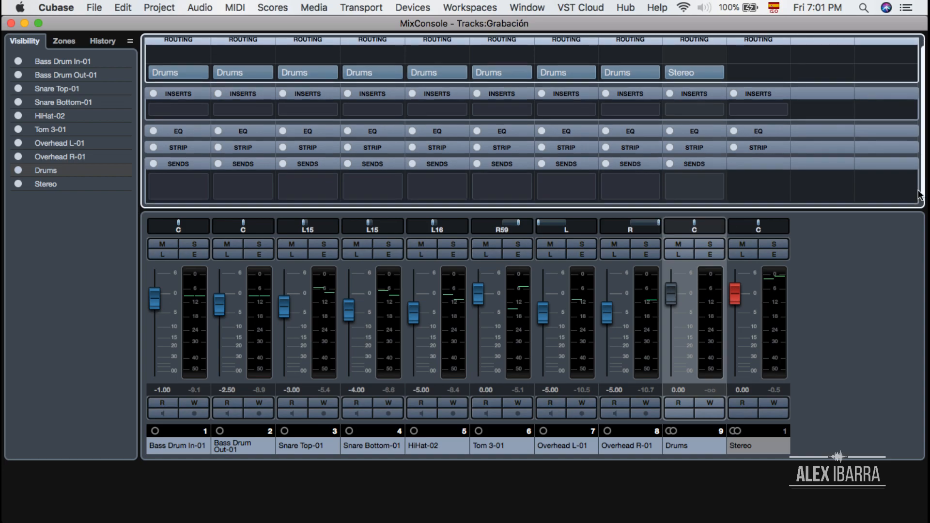
pyautogui.click(919, 192)
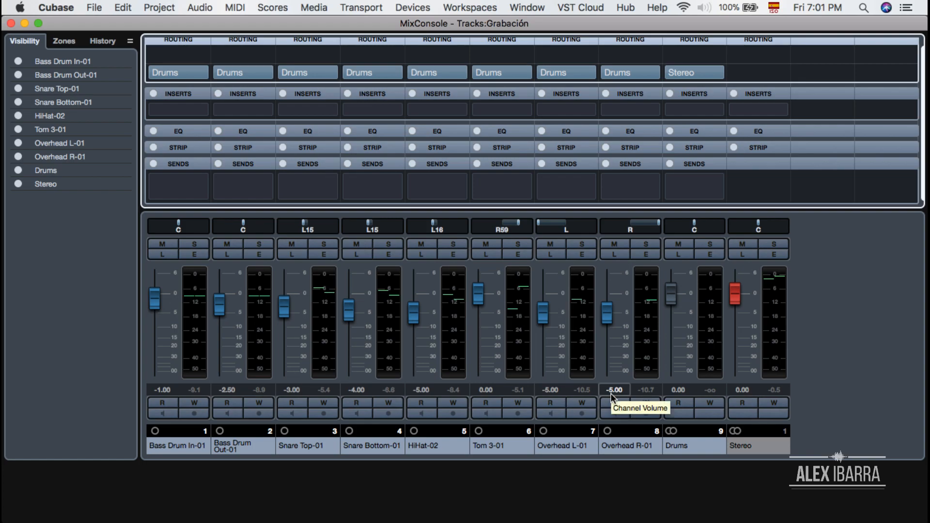
pyautogui.press('space')
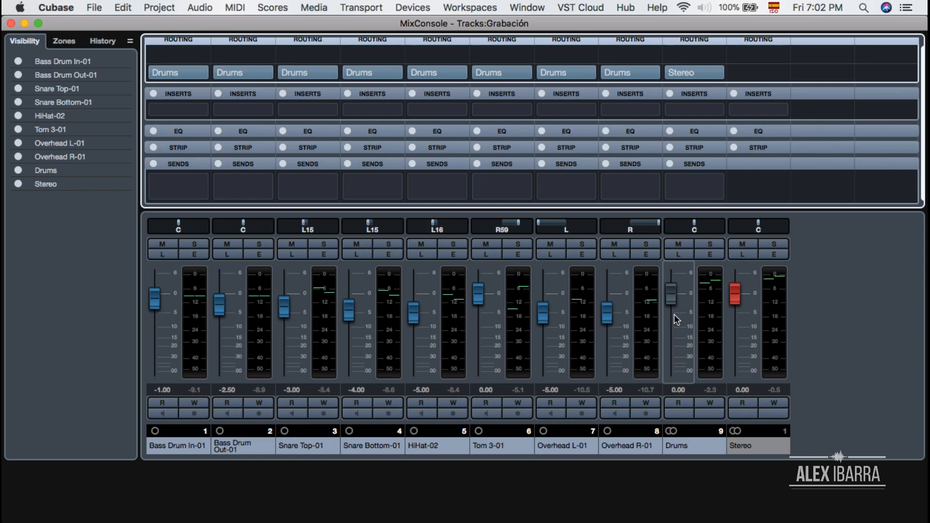
pyautogui.press('space')
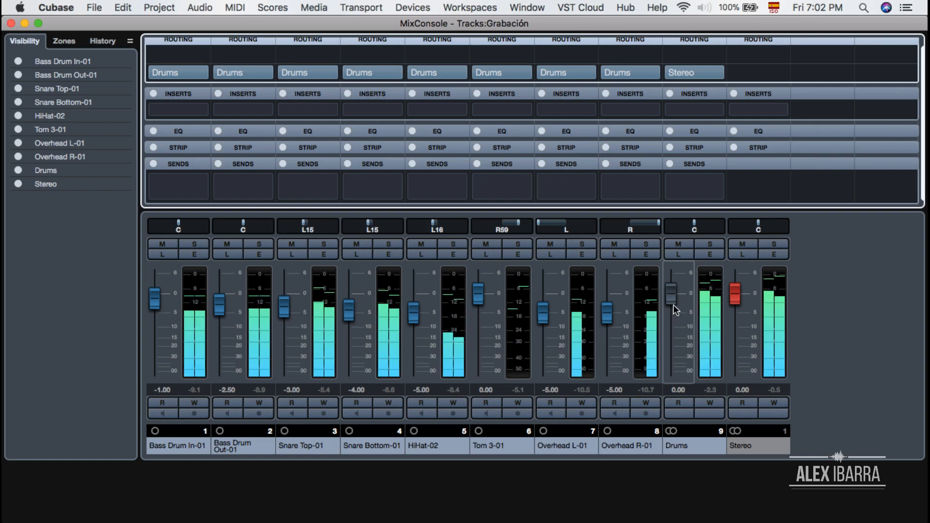
pyautogui.moveTo(672, 301); pyautogui.dragTo(671, 321)
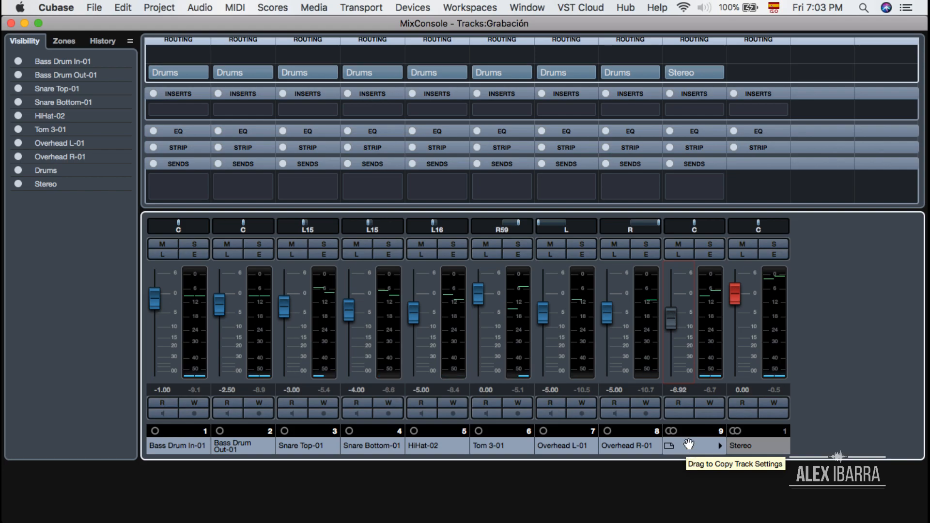
# - Insert the Tube Compressor in the Drums group's first insert slot and raise its input to about 12.2
pyautogui.click(711, 110)
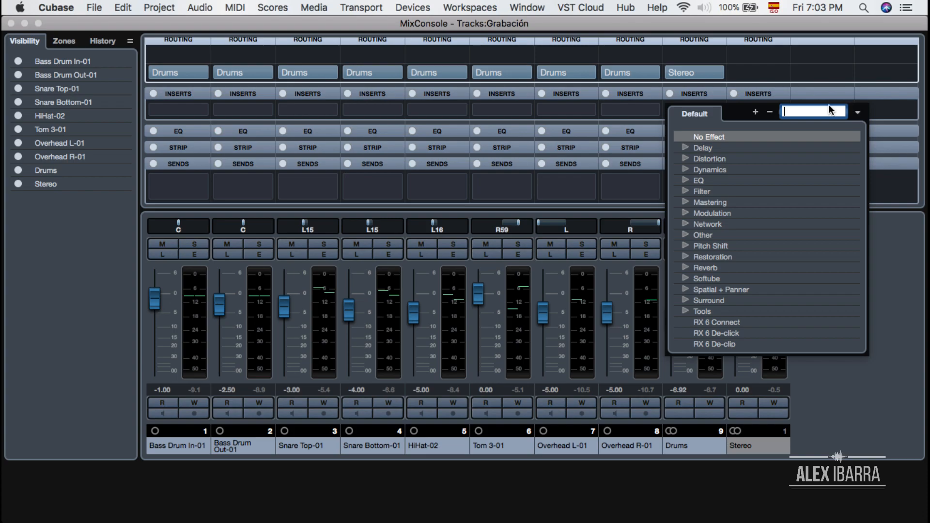
pyautogui.write('cp')
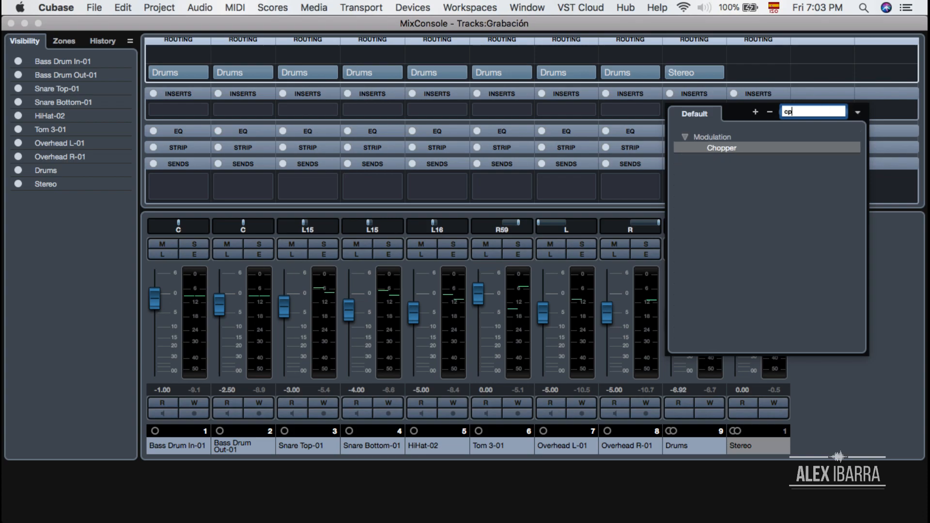
pyautogui.press('BackSpace')
pyautogui.write('omp')
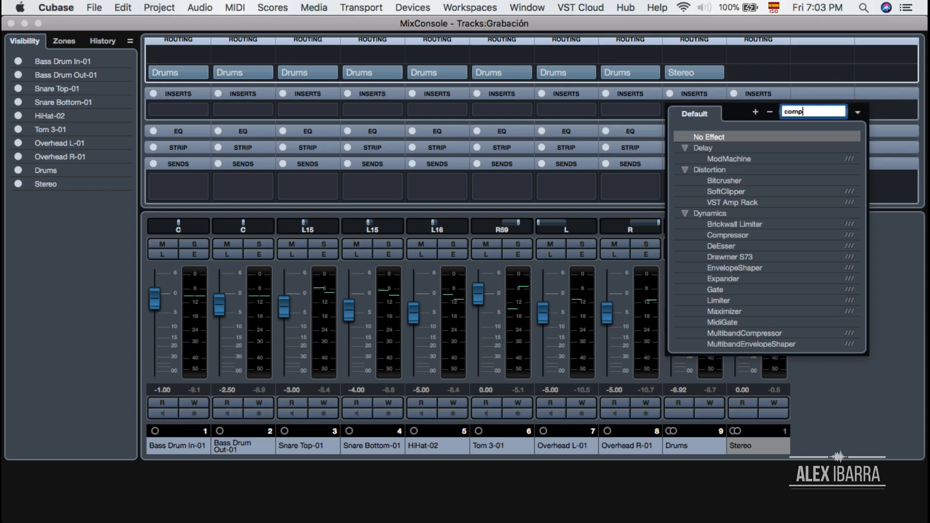
pyautogui.write('r')
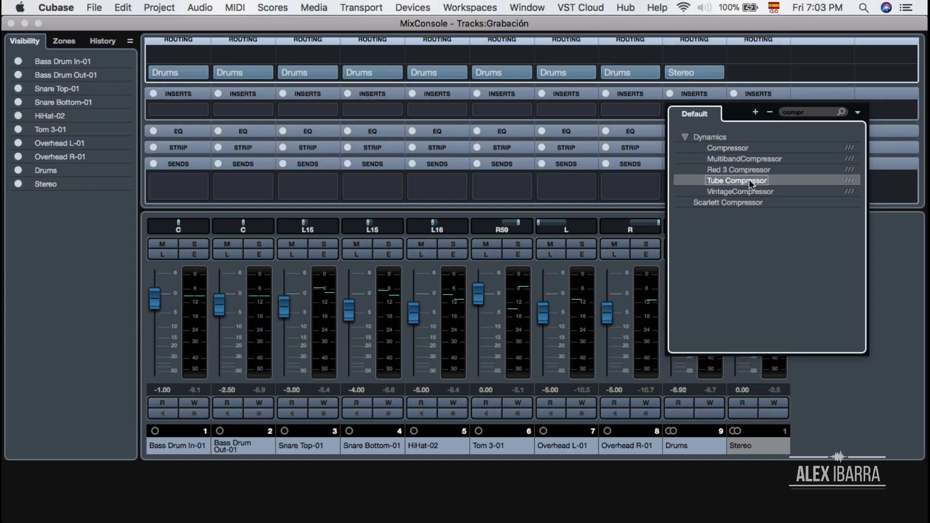
pyautogui.click(748, 180)
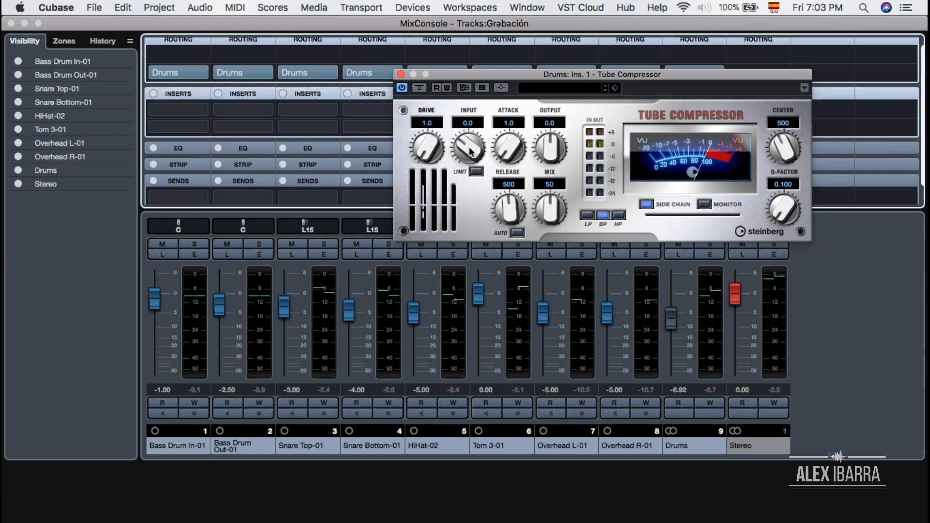
pyautogui.moveTo(469, 151)
pyautogui.mouseDown()
pyautogui.moveTo(473, 122)
pyautogui.moveTo(472, 145)
pyautogui.mouseUp()
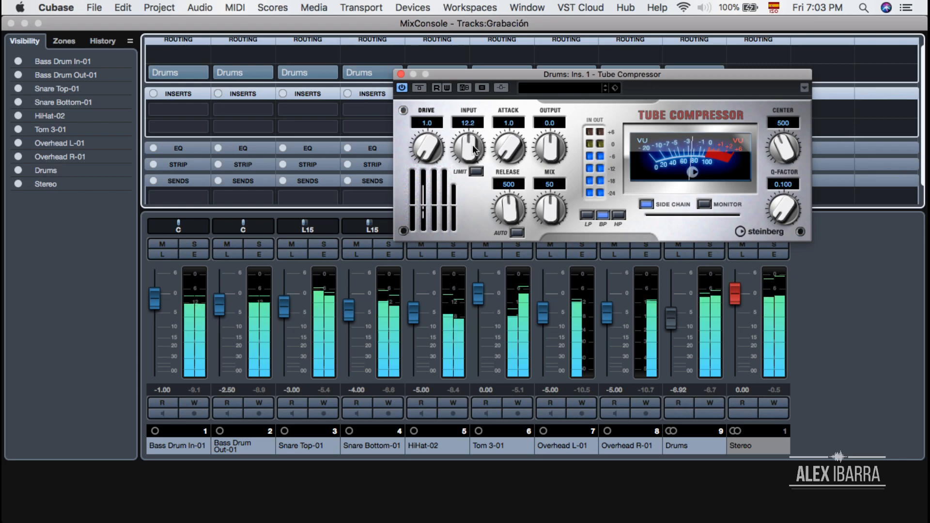
pyautogui.click(401, 74)
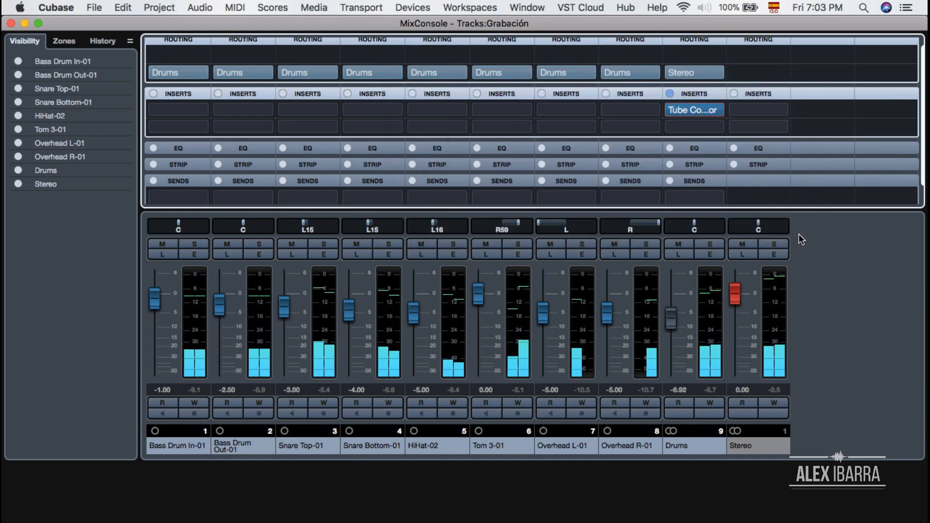
# - Examine the EQ and channel strip sections available on the Drums group channel
pyautogui.moveTo(697, 112)
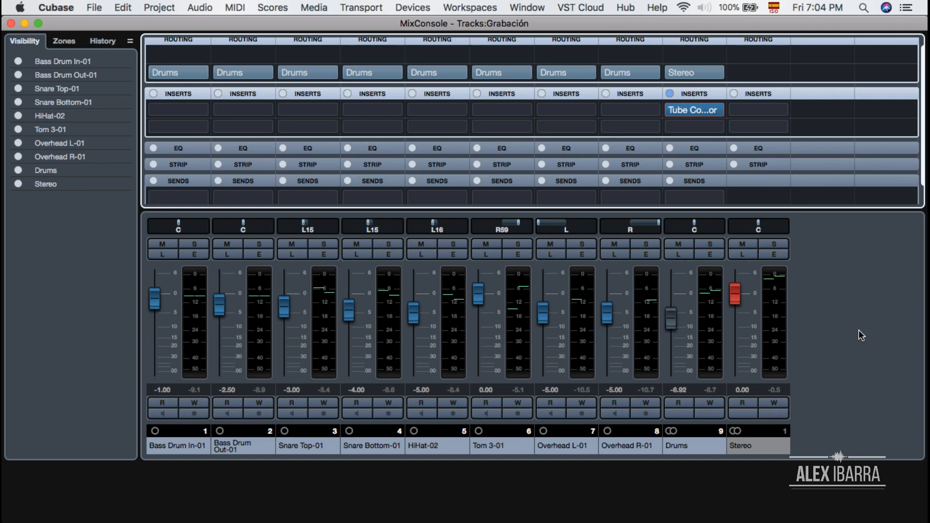
pyautogui.click(696, 150)
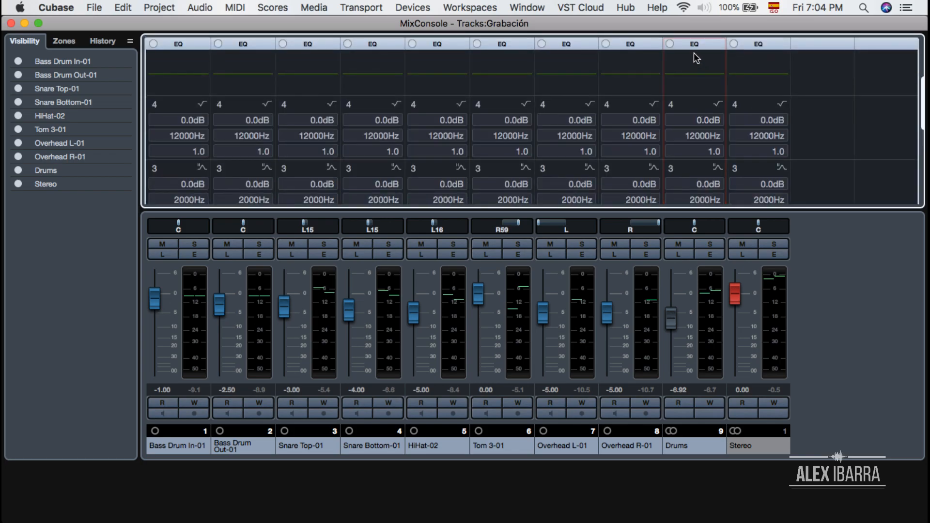
pyautogui.click(694, 45)
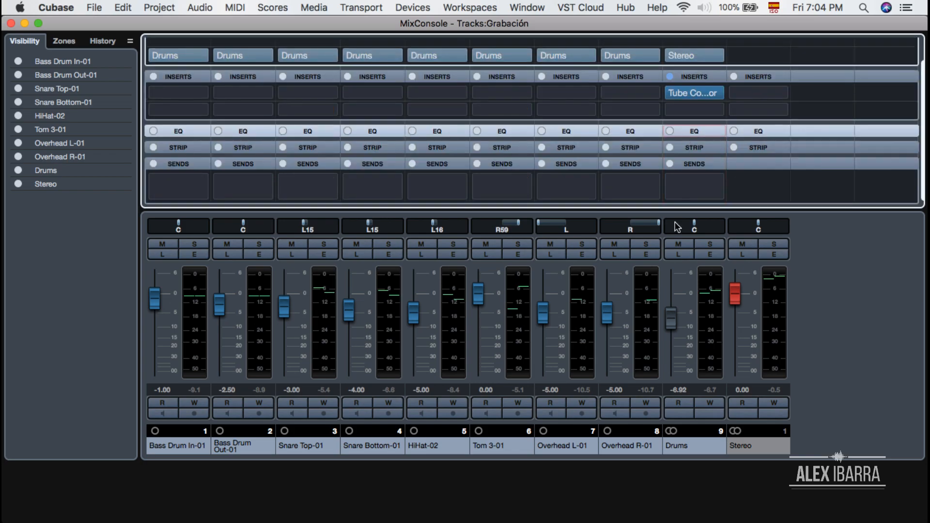
pyautogui.click(696, 148)
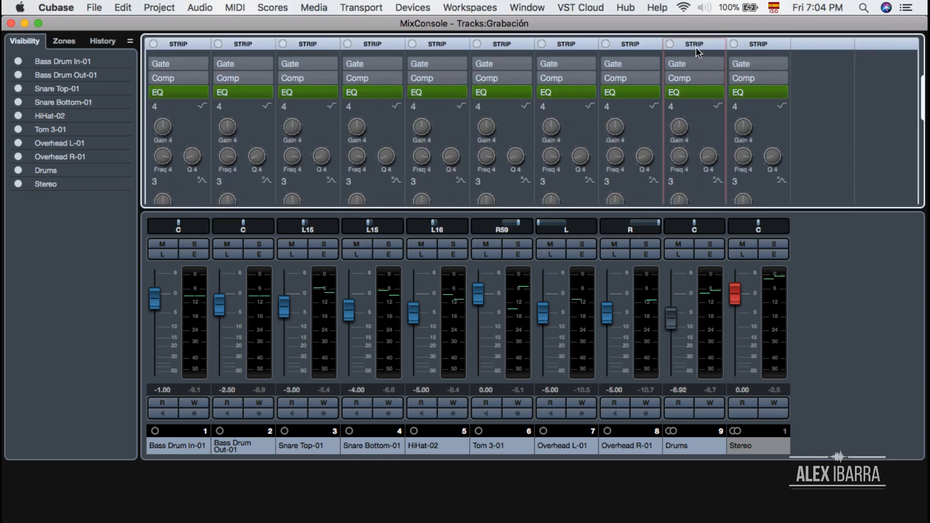
pyautogui.click(696, 45)
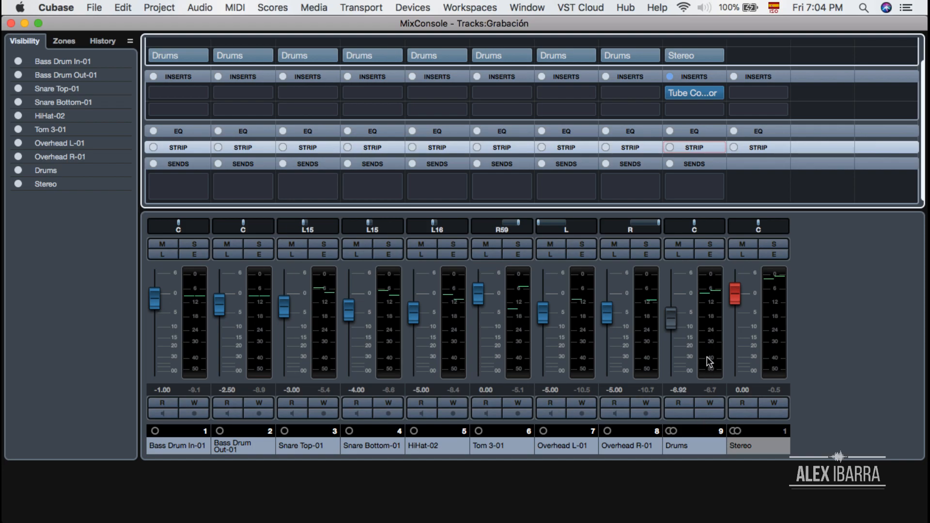
pyautogui.click(887, 282)
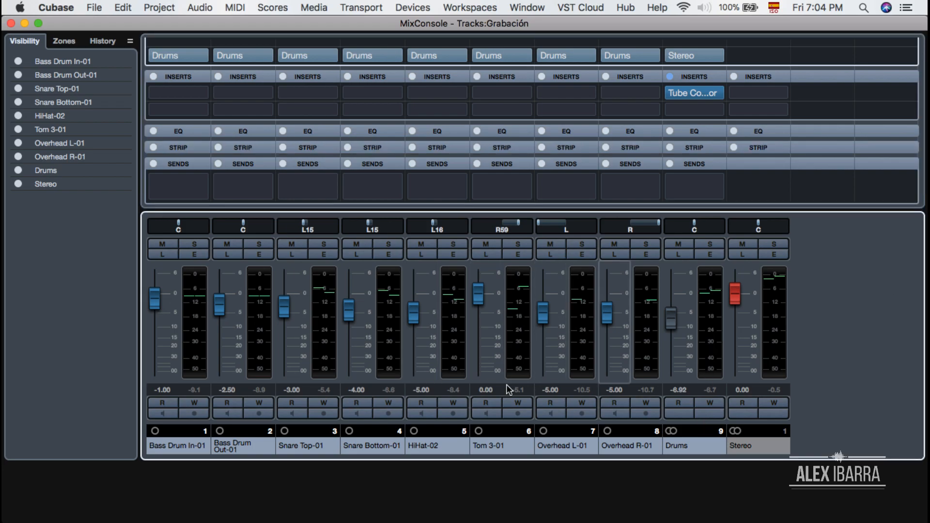
# - Route the outputs of all eight channels from Bass Drum In-01 through Overhead R-01 to Stereo at once
pyautogui.click(187, 450)
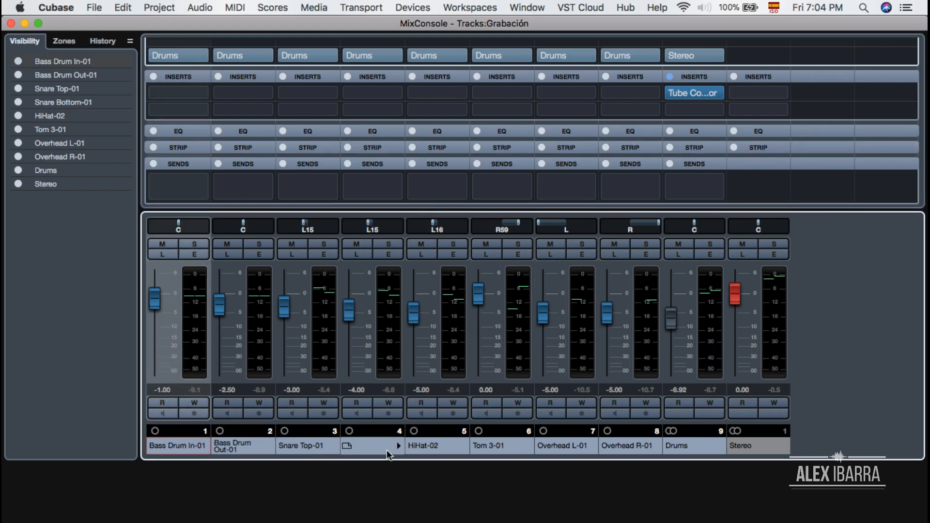
pyautogui.click(641, 451)
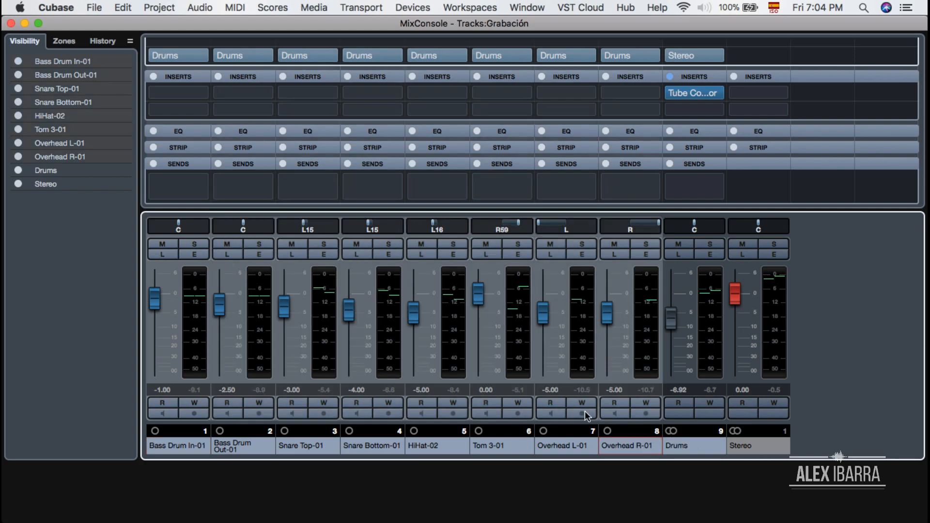
pyautogui.click(196, 56)
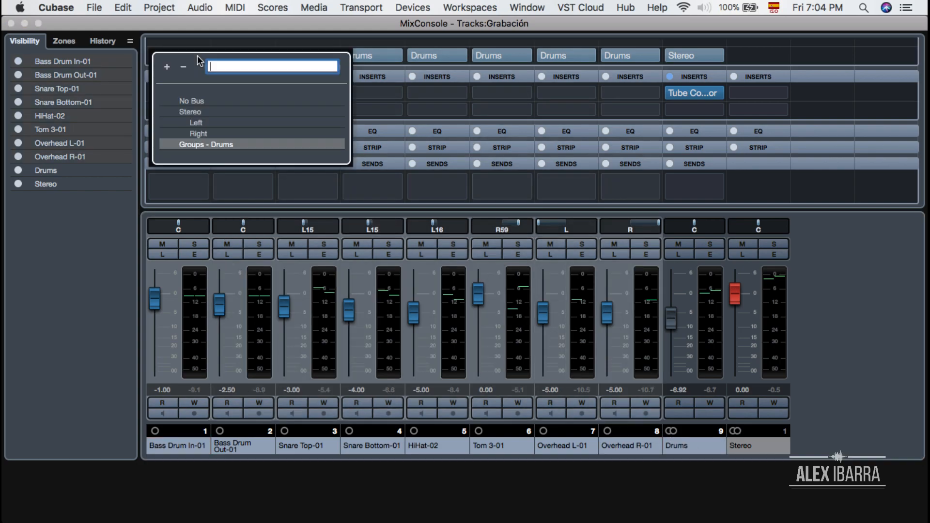
pyautogui.keyDown('alt'); pyautogui.keyDown('shift'); pyautogui.click(193, 112); pyautogui.keyUp('shift'); pyautogui.keyUp('alt')
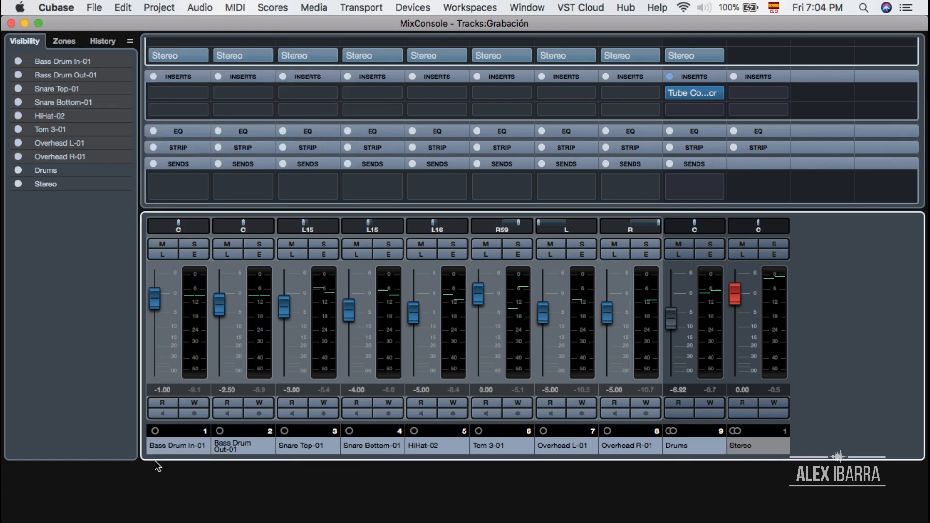
# - Reselect the eight drum channels and choose Stereo as their output again
pyautogui.click(170, 450)
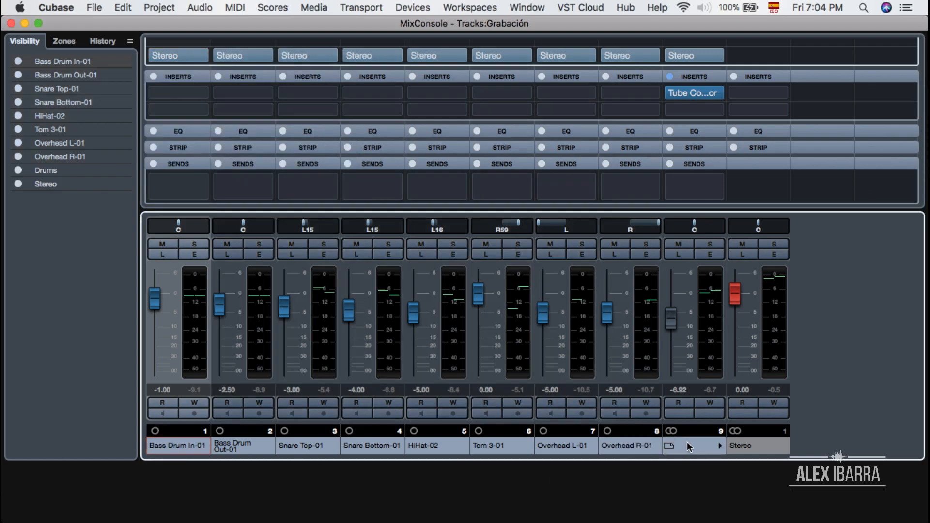
pyautogui.click(618, 445)
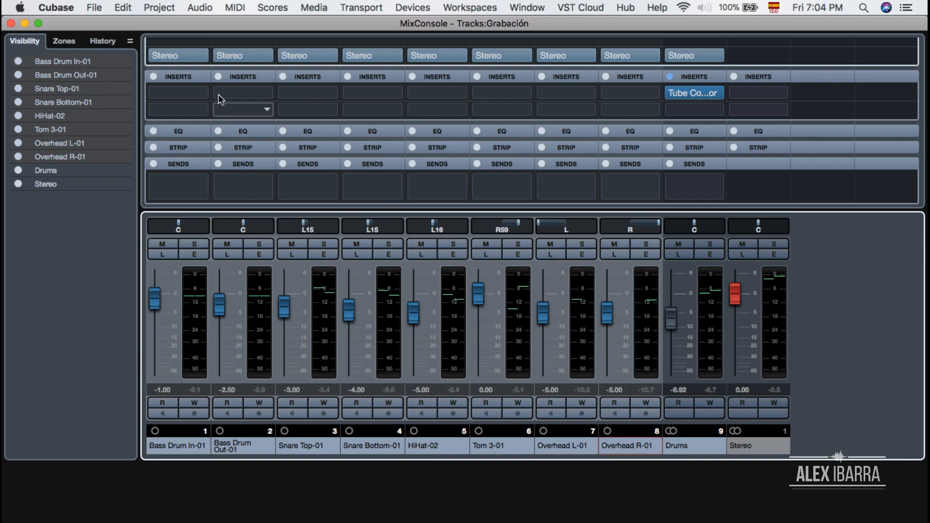
pyautogui.click(199, 56)
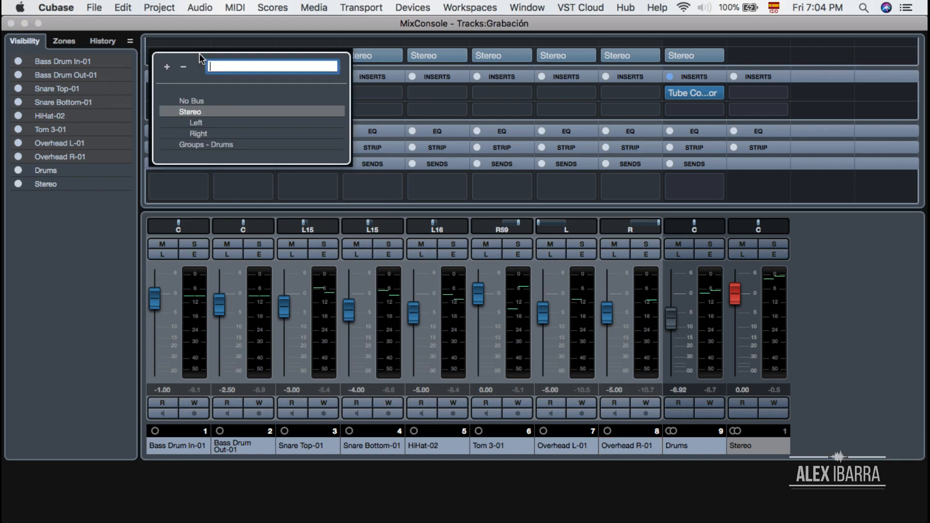
pyautogui.click(194, 113)
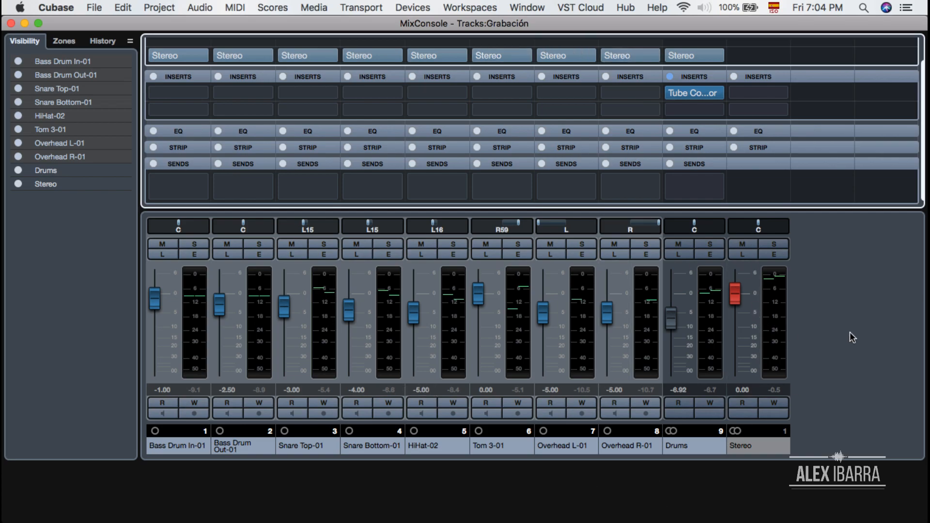
pyautogui.click(829, 359)
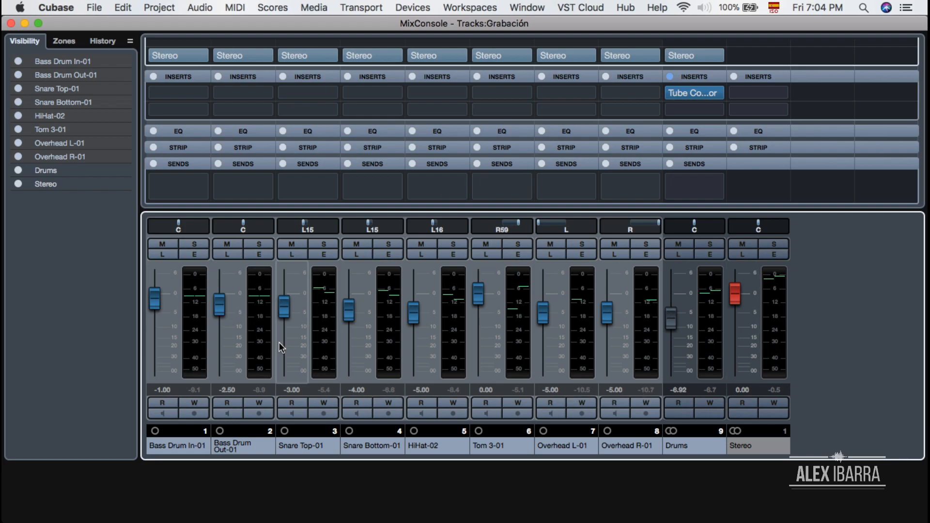
# - Add a stereo FX channel named Drums FX to the selected drum channels, with no effect and output to Stereo
pyautogui.rightClick(426, 289)
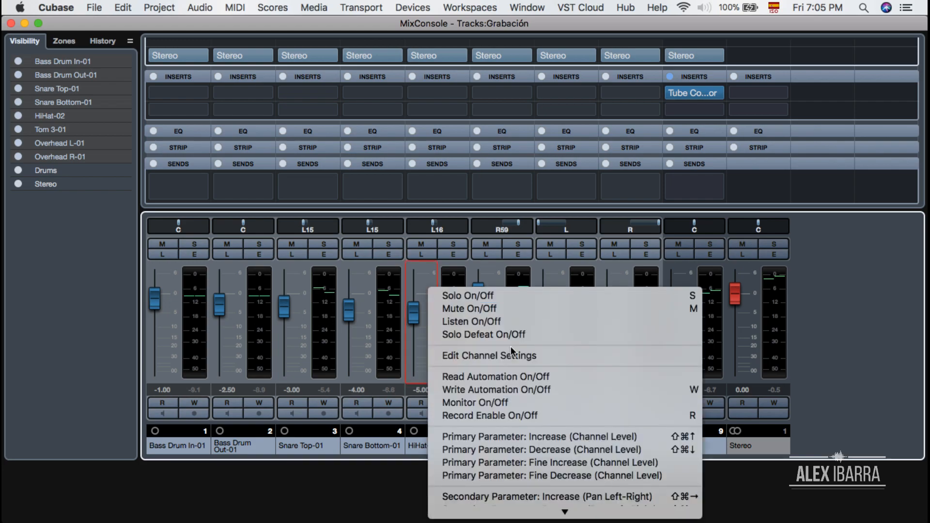
pyautogui.scroll(-5, 510, 347)
pyautogui.scroll(-1, 511, 349)
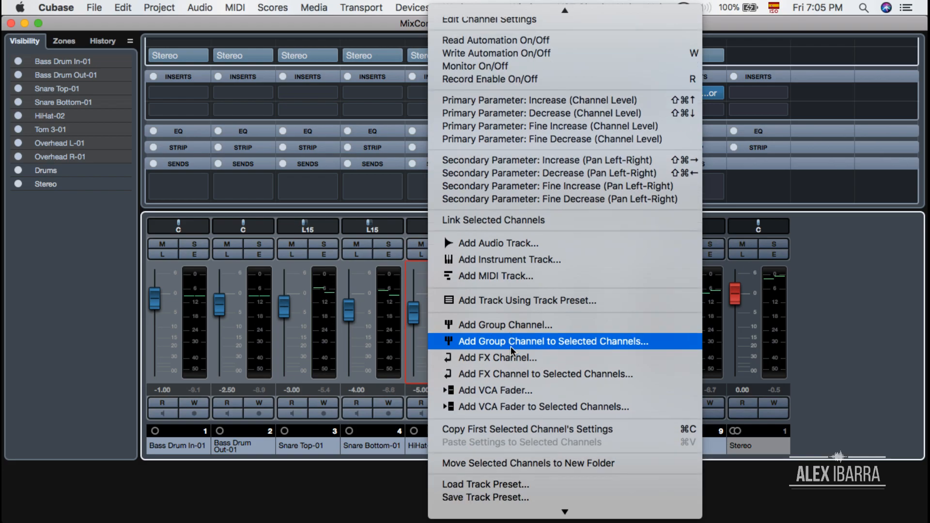
pyautogui.click(561, 379)
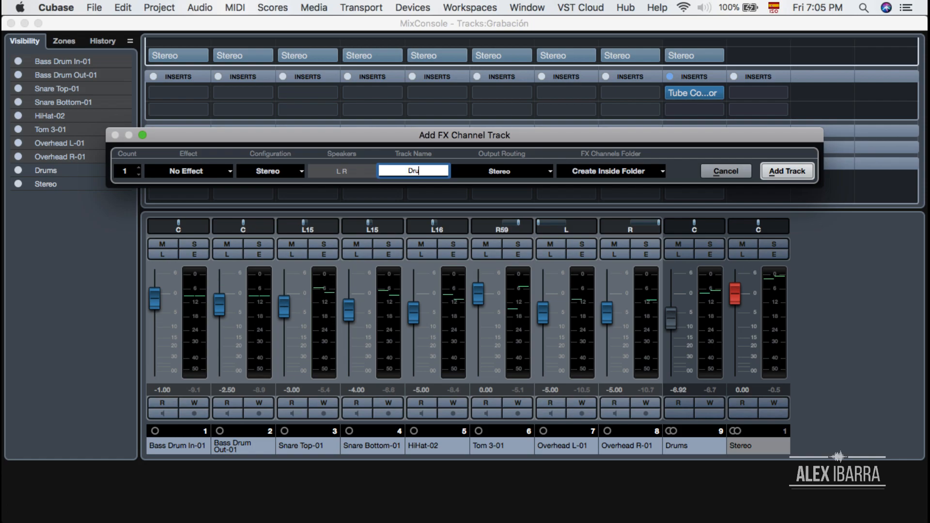
pyautogui.write('Drums FX')
pyautogui.press('Return')
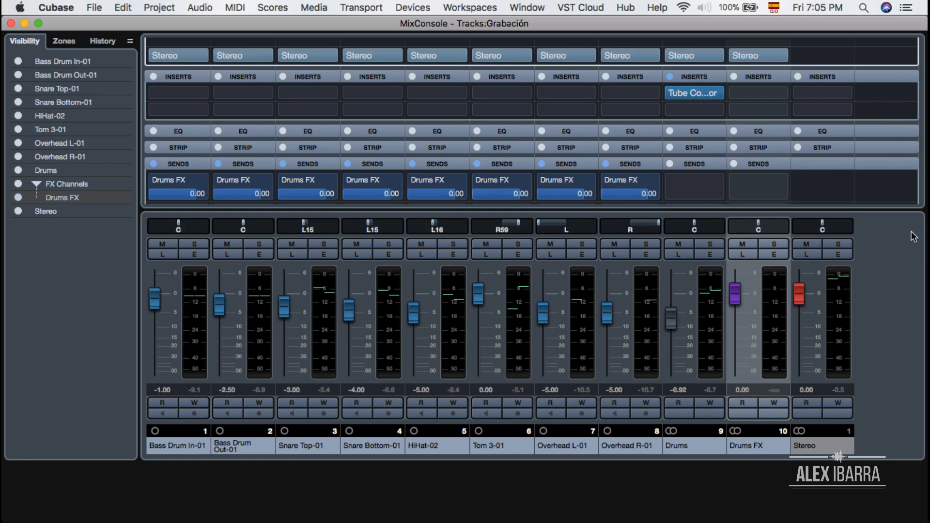
# - Lower the Drums FX channel's fader all the way to minus infinity
pyautogui.scroll(2, 923, 177)
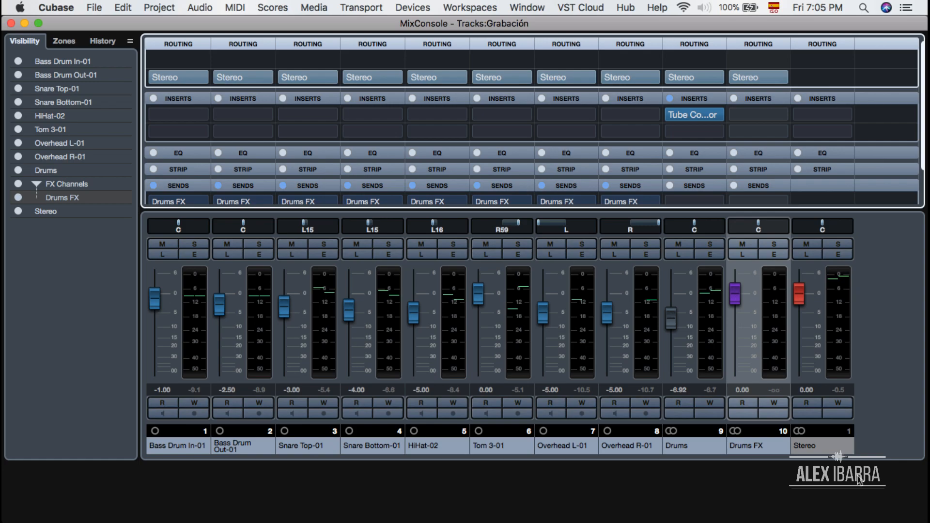
pyautogui.scroll(-3, 644, 172)
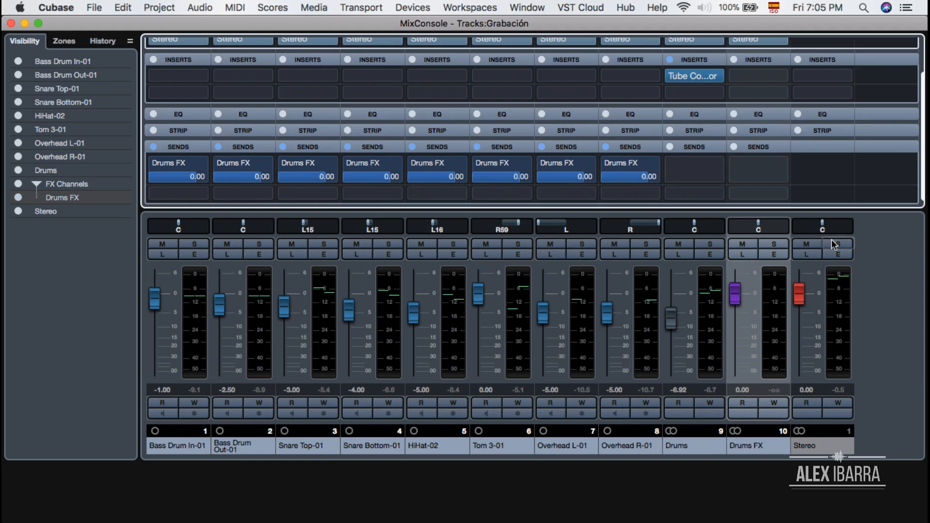
pyautogui.moveTo(924, 159)
pyautogui.mouseDown()
pyautogui.moveTo(923, 146)
pyautogui.moveTo(923, 154)
pyautogui.mouseUp()
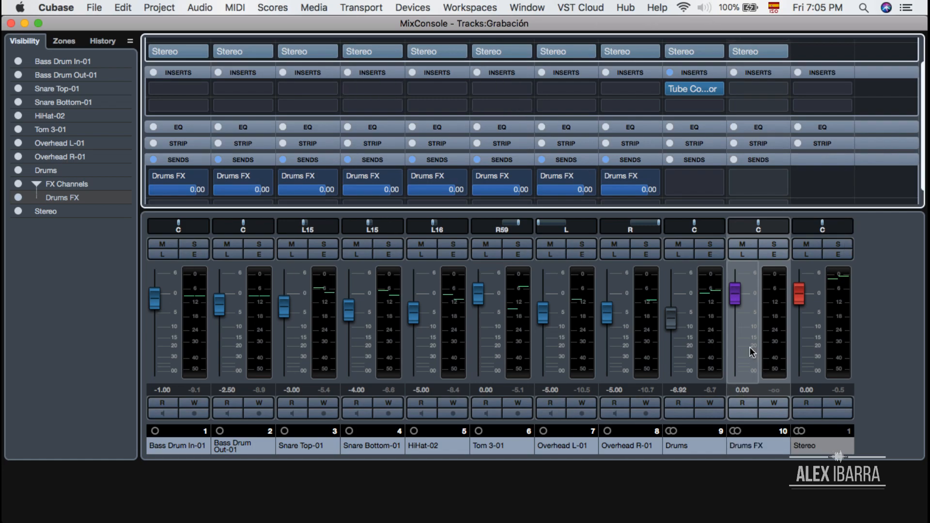
pyautogui.click(735, 300)
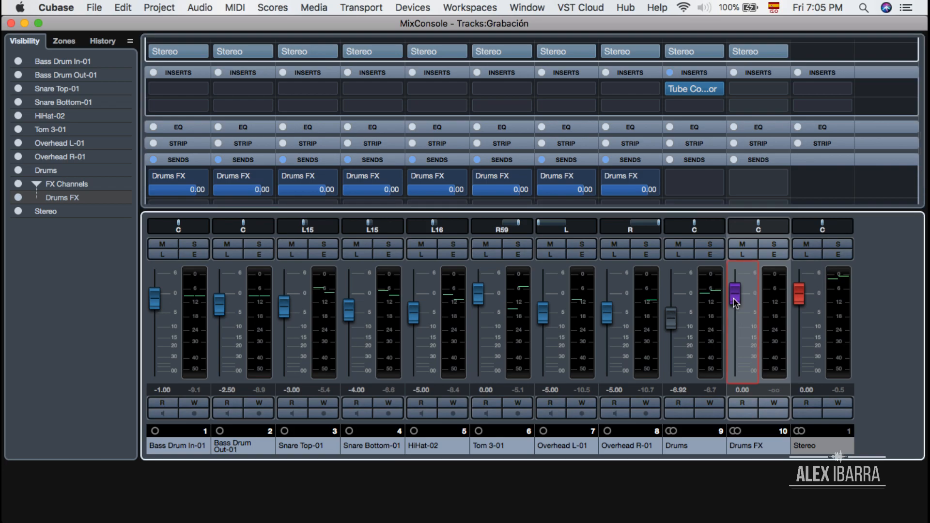
pyautogui.moveTo(735, 301); pyautogui.dragTo(734, 373)
# - Insert the TSAR-1R Reverb in the Drums FX channel's first insert slot and move the plug-in window clear of its fader
pyautogui.click(769, 92)
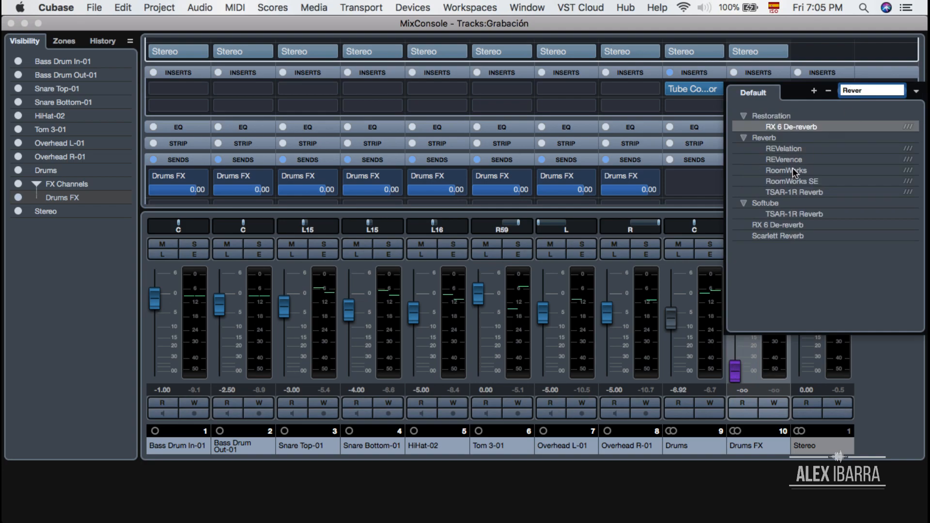
pyautogui.click(794, 192)
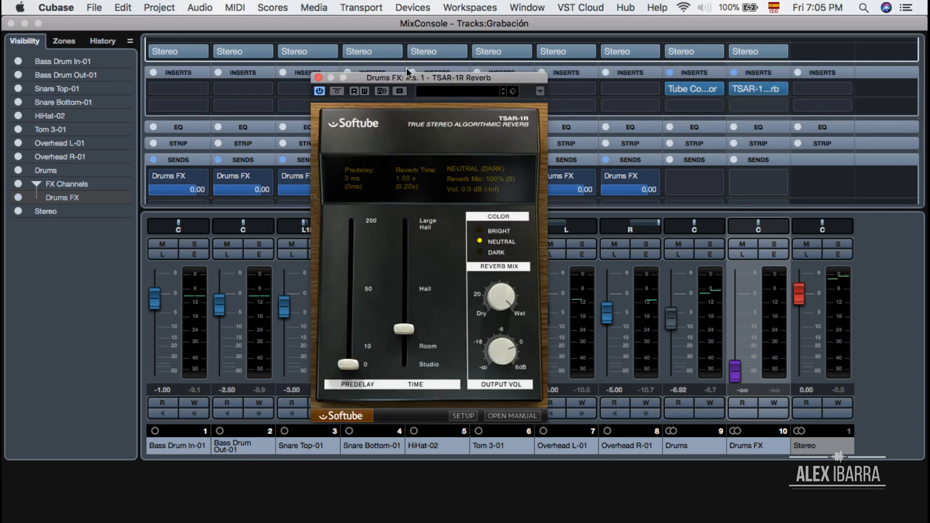
pyautogui.moveTo(451, 78); pyautogui.dragTo(453, 29)
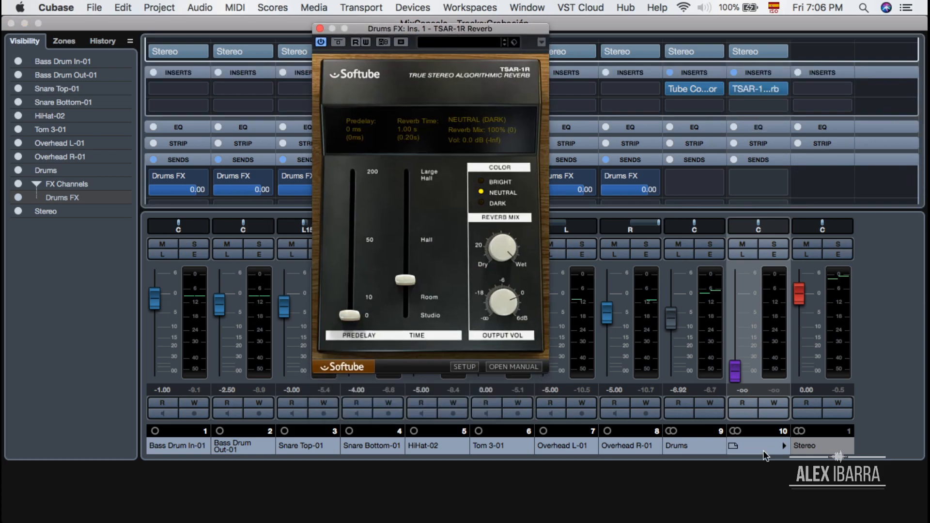
pyautogui.click(736, 380)
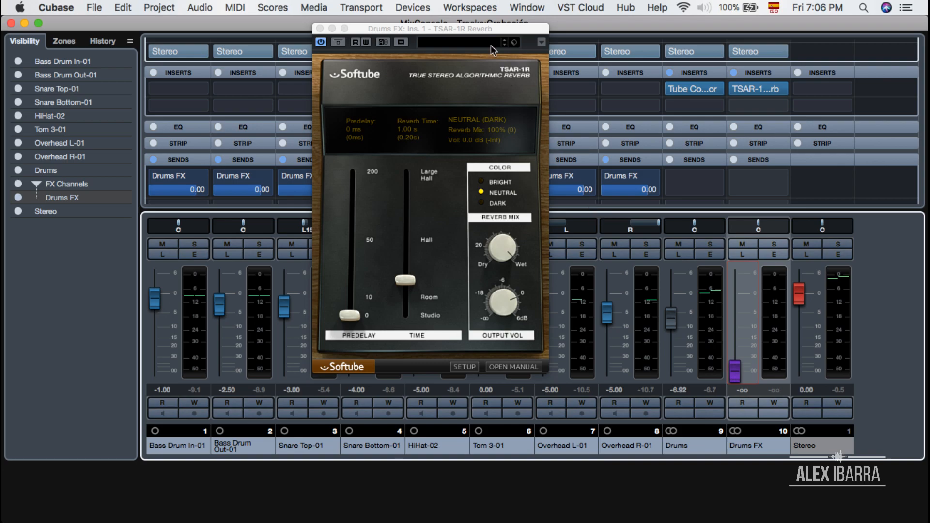
pyautogui.moveTo(509, 28); pyautogui.dragTo(581, 29)
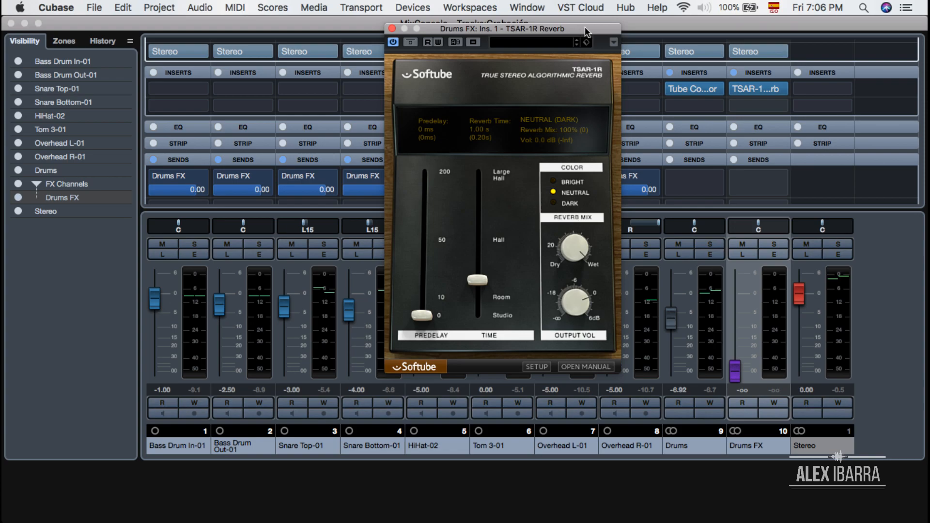
# - During playback, set the Drums group fader to -12.7 and raise the Drums FX fader to -14.0
pyautogui.press('space')
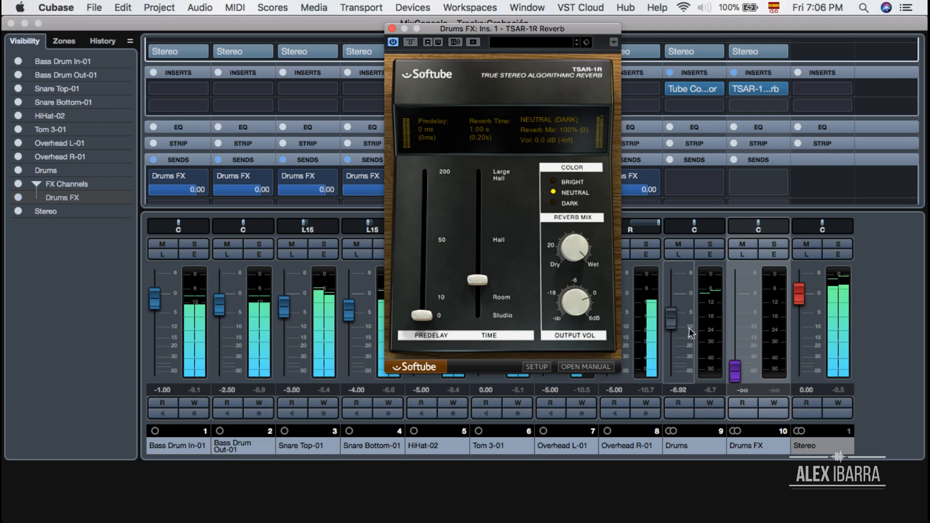
pyautogui.moveTo(673, 316); pyautogui.dragTo(672, 331)
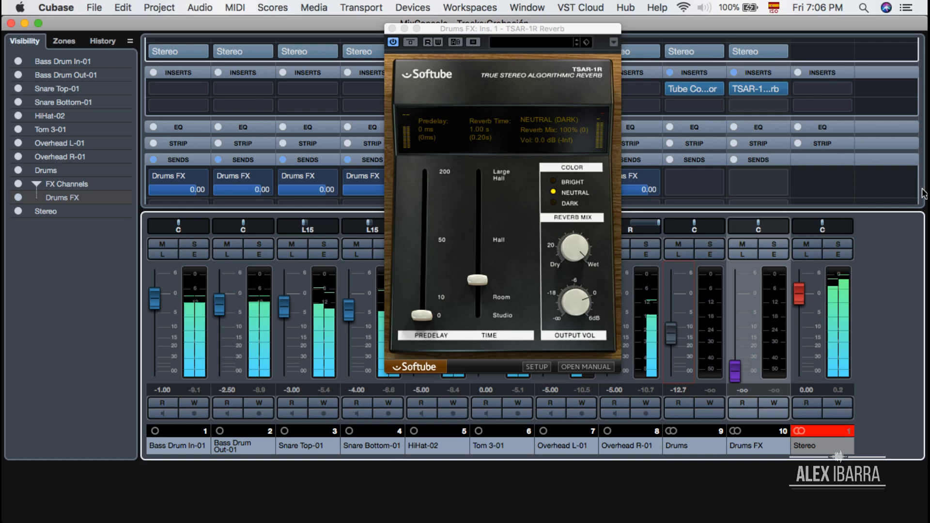
pyautogui.scroll(2, 918, 189)
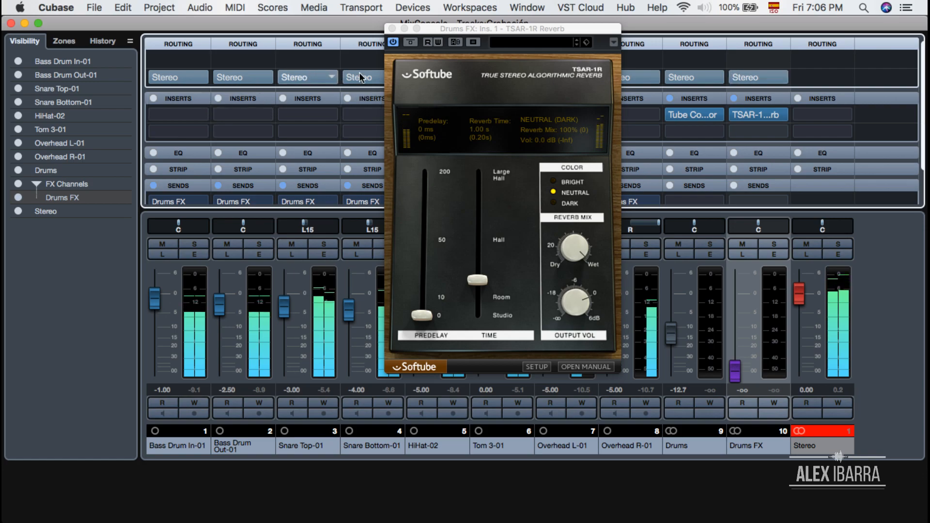
pyautogui.moveTo(736, 370); pyautogui.dragTo(740, 329)
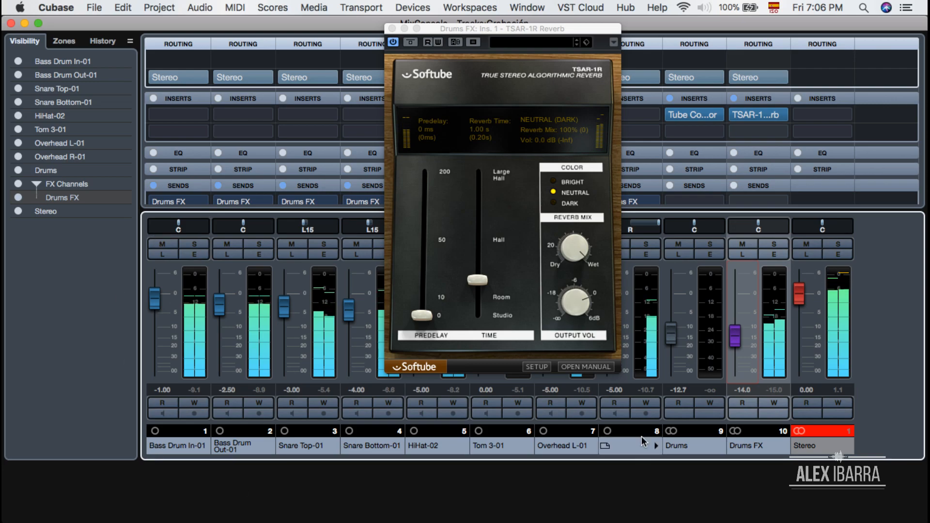
# - Set the Drums FX fader to -12.7 and reduce the TSAR-1R's reverb mix to 49%
pyautogui.moveTo(535, 24); pyautogui.dragTo(492, 14)
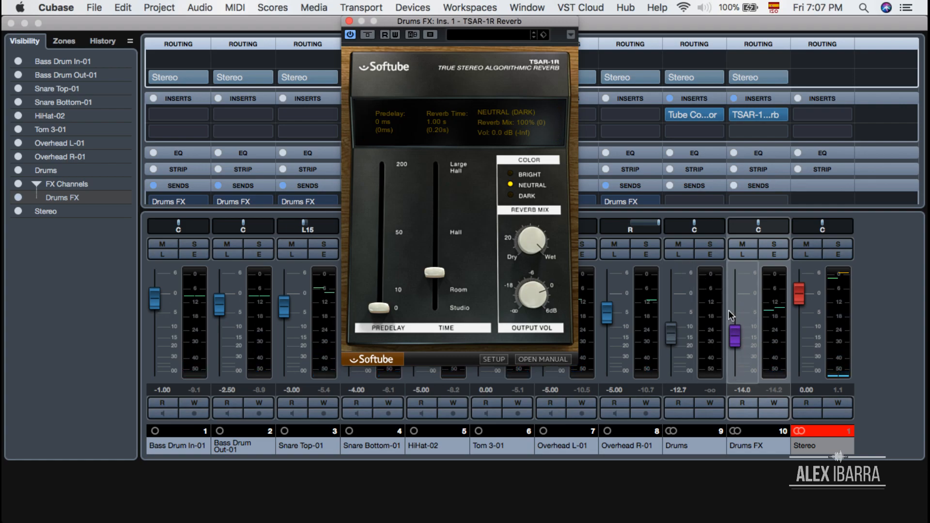
pyautogui.moveTo(730, 339)
pyautogui.mouseDown()
pyautogui.moveTo(737, 322)
pyautogui.moveTo(736, 349)
pyautogui.mouseUp()
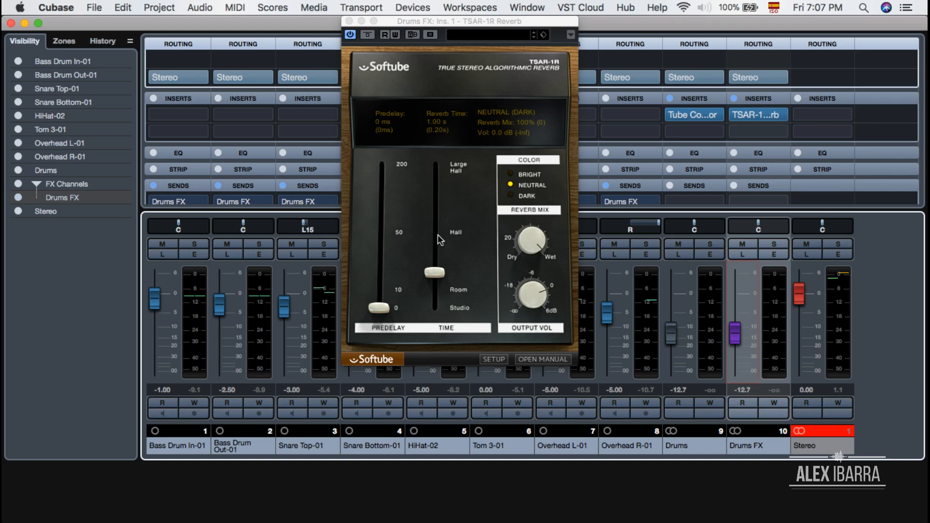
pyautogui.moveTo(535, 233); pyautogui.dragTo(536, 273)
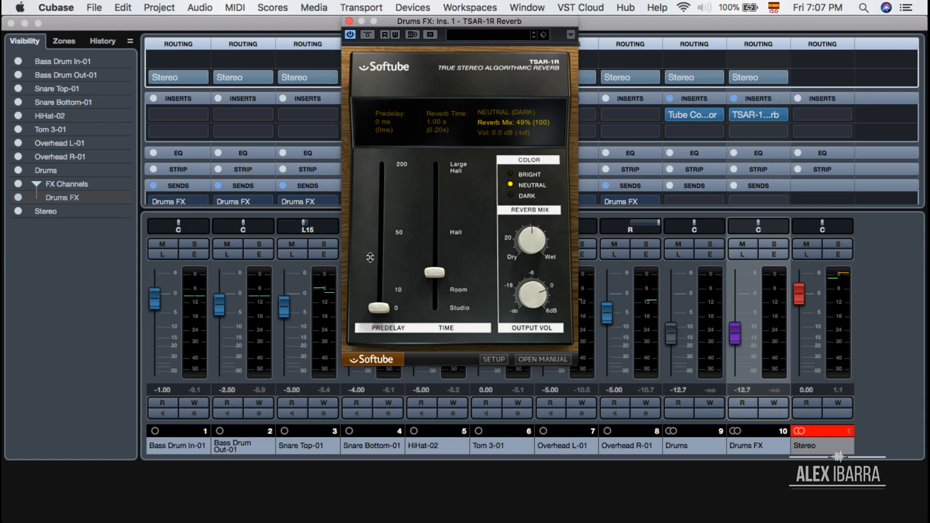
pyautogui.moveTo(382, 25); pyautogui.dragTo(457, 17)
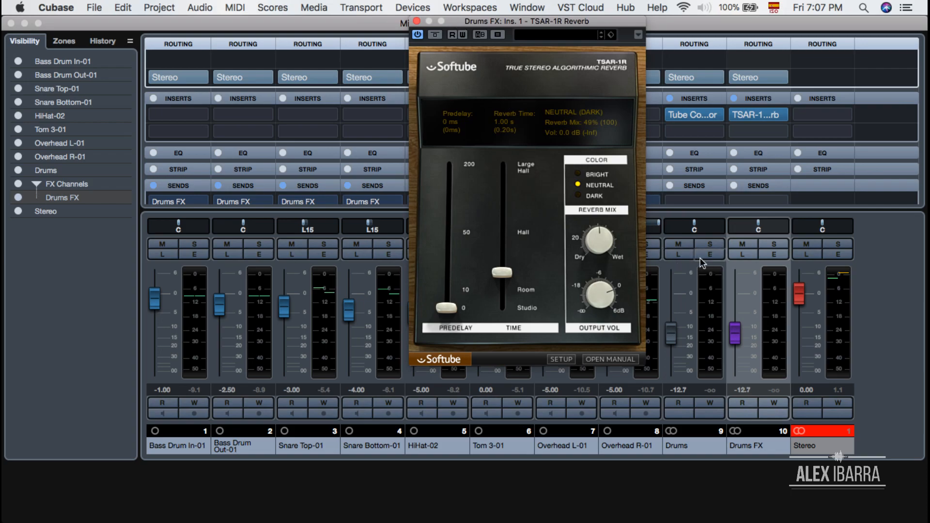
# - Reset the Stereo channel's clip indicator and switch to the Pro Tools Mix window
pyautogui.click(898, 264)
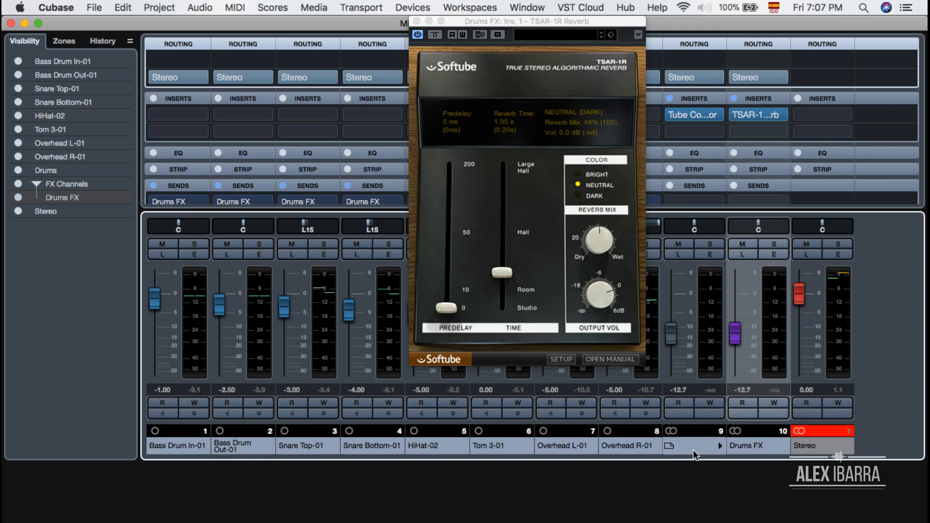
pyautogui.click(842, 428)
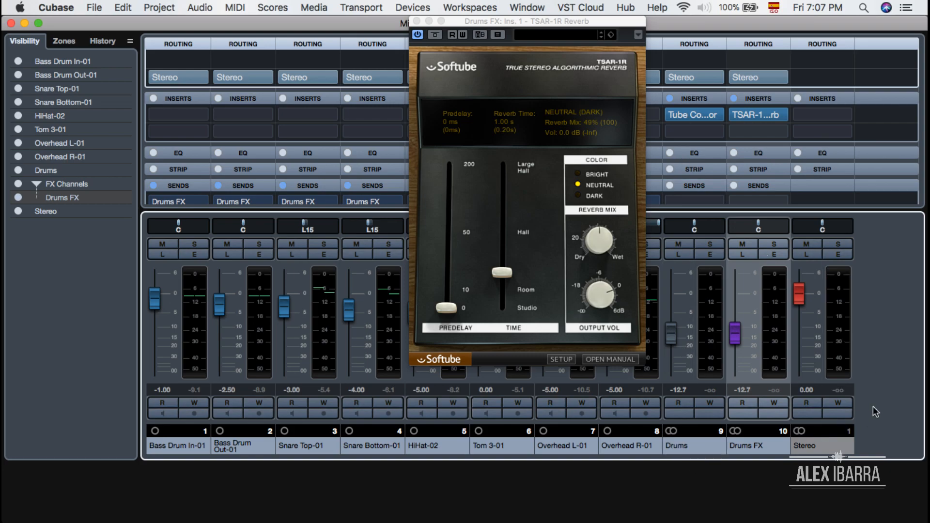
pyautogui.hotkey('ctrl', 'Up')
pyautogui.click(318, 371)
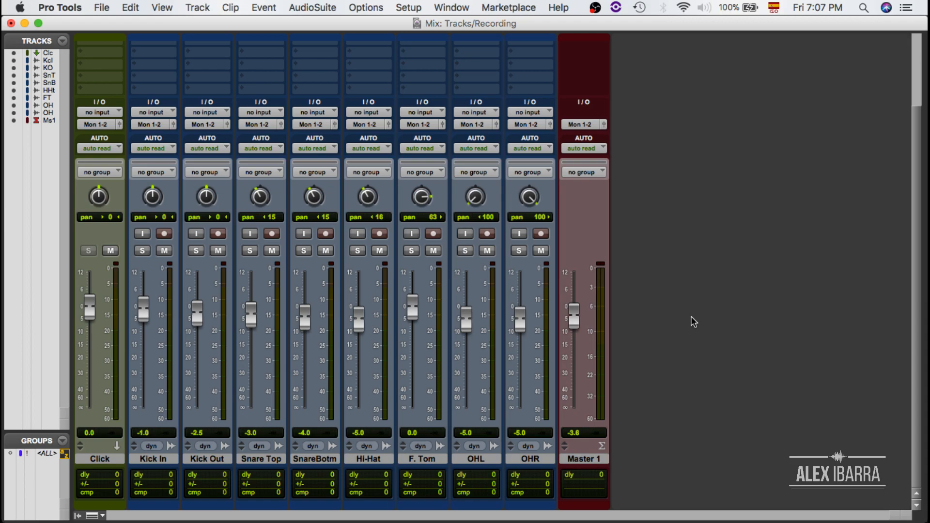
# - Create a Mix/Edit group named Drums from the eight tracks Kick In through OHR
pyautogui.click(141, 460)
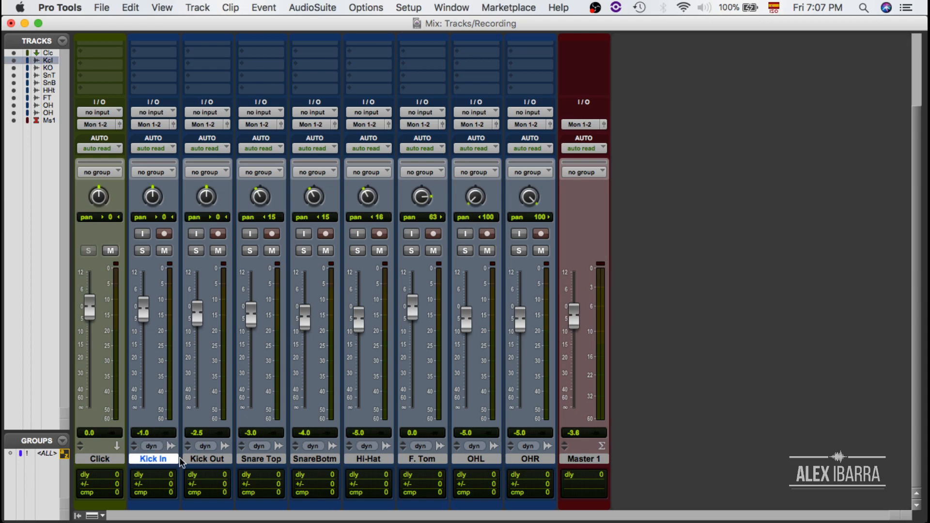
pyautogui.keyDown('shift'); pyautogui.click(533, 458); pyautogui.keyUp('shift')
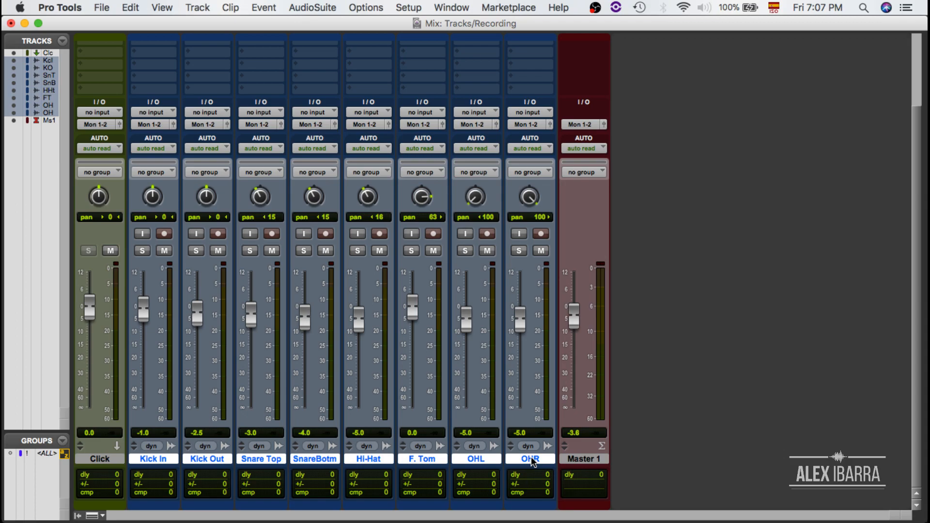
pyautogui.scroll(2, 600, 437)
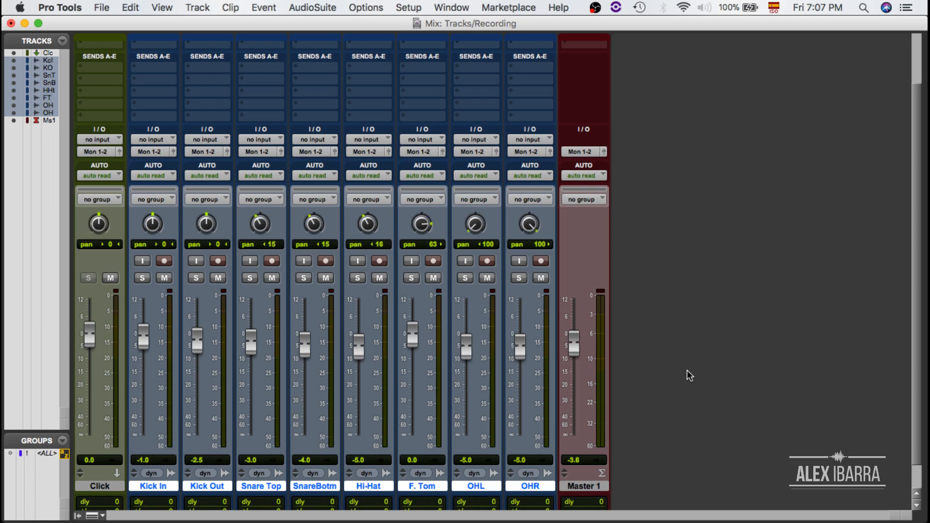
pyautogui.press('super+g')
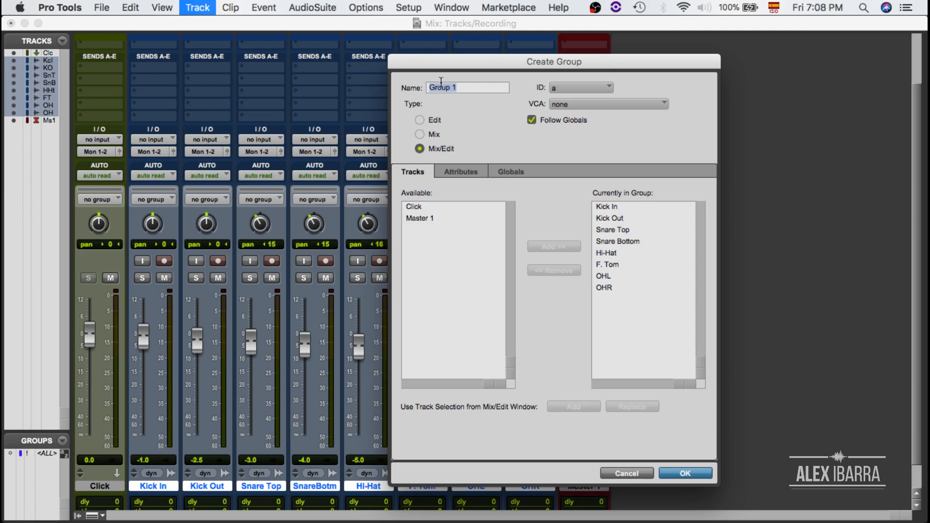
pyautogui.moveTo(461, 87); pyautogui.dragTo(424, 89)
pyautogui.write('Drums')
pyautogui.click(685, 473)
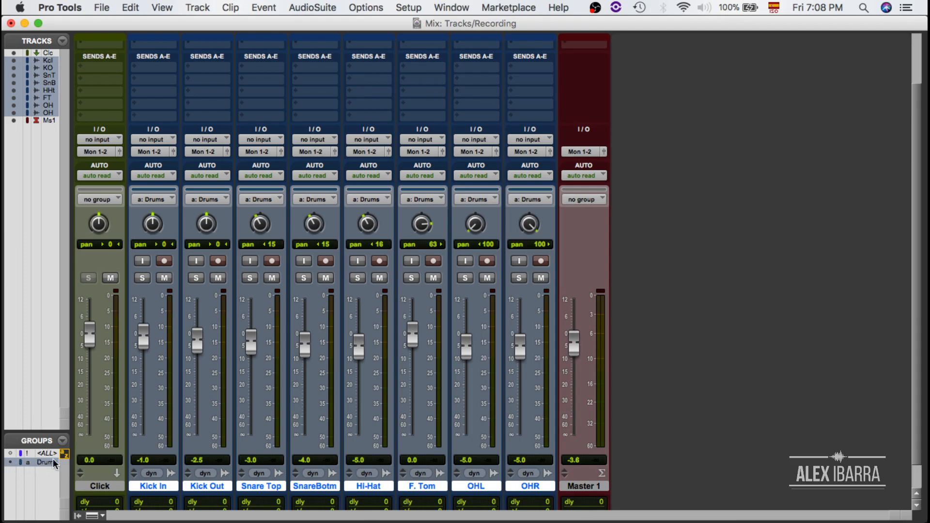
# - In the Edit window, select several time ranges on the grouped drum clips, ending with 18|4|000 to 30|3|240 on Snare Top
pyautogui.scroll(3, 768, 347)
pyautogui.scroll(-3, 768, 347)
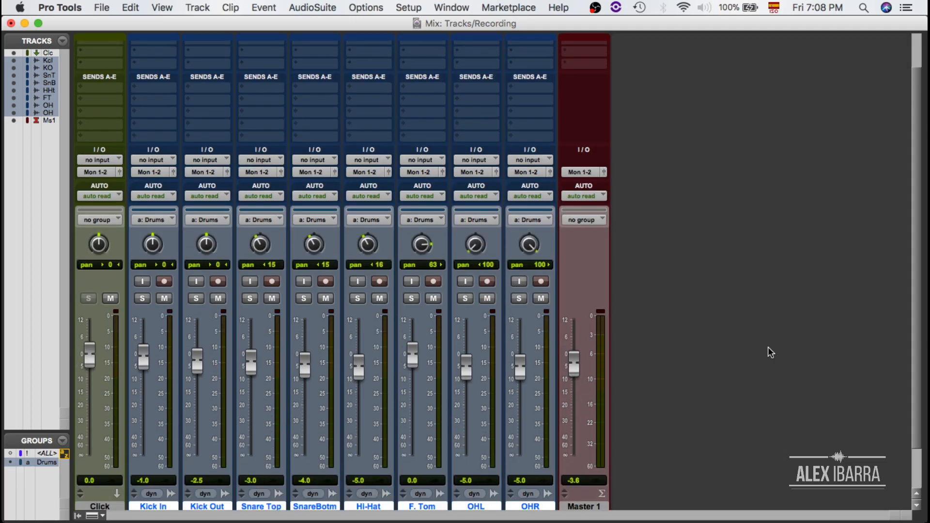
pyautogui.hotkey('ctrl', 'Up')
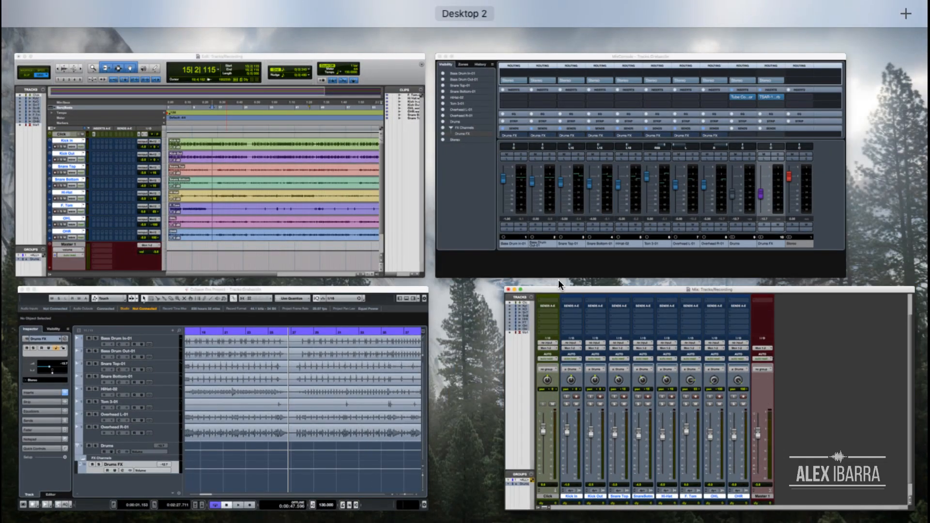
pyautogui.click(319, 231)
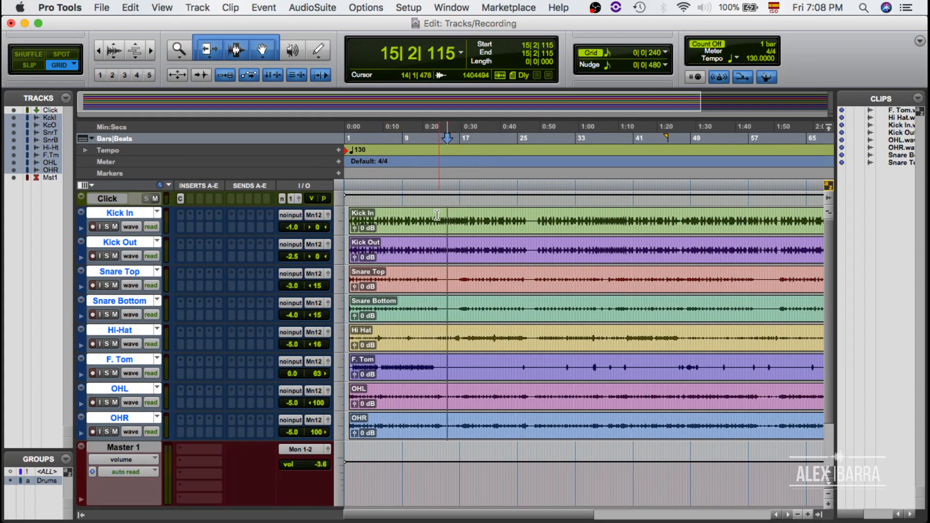
pyautogui.moveTo(436, 228); pyautogui.dragTo(530, 230)
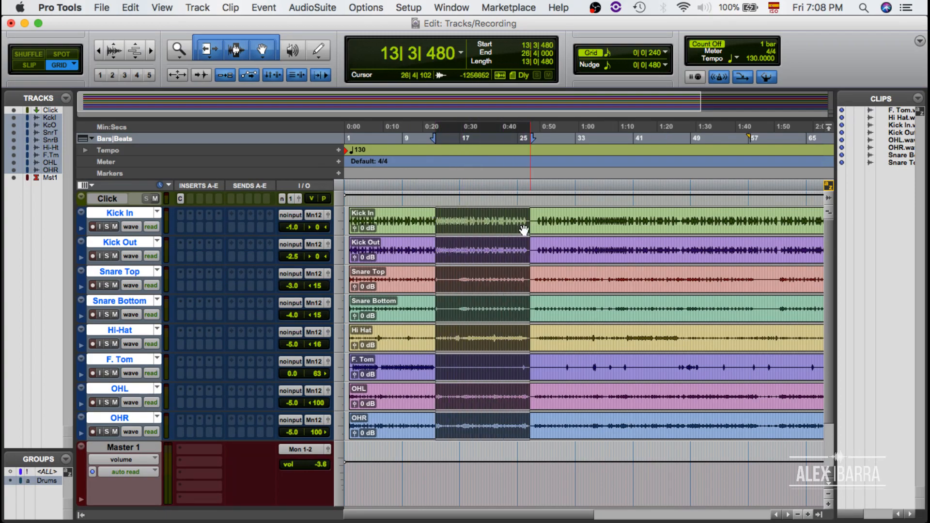
pyautogui.click(447, 219)
pyautogui.moveTo(446, 219); pyautogui.dragTo(519, 216)
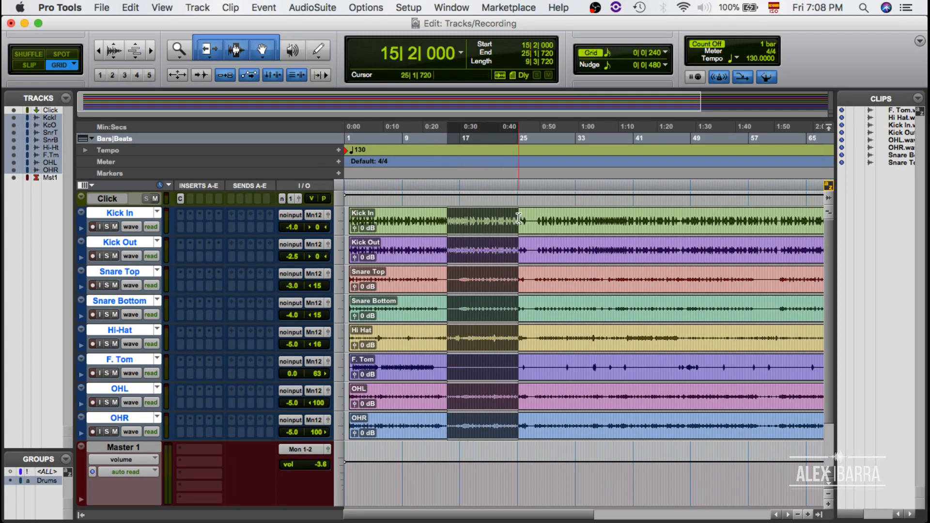
pyautogui.moveTo(464, 245); pyautogui.dragTo(506, 245)
pyautogui.moveTo(472, 272); pyautogui.dragTo(557, 271)
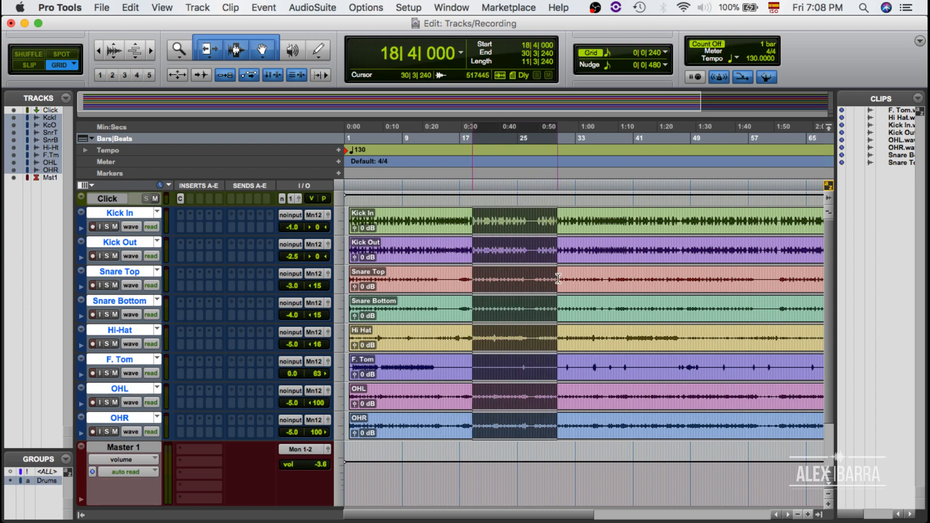
# - Select time ranges across the grouped drum clips and delete the section from 14|1|000 to 25|4|000
pyautogui.click(489, 314)
pyautogui.moveTo(489, 308); pyautogui.dragTo(519, 309)
pyautogui.moveTo(465, 363); pyautogui.dragTo(512, 364)
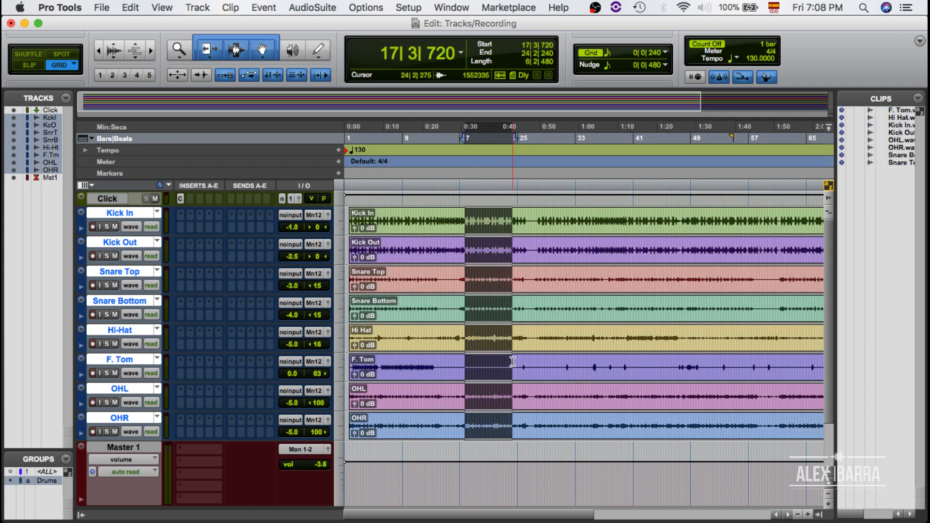
pyautogui.moveTo(438, 228); pyautogui.dragTo(523, 234)
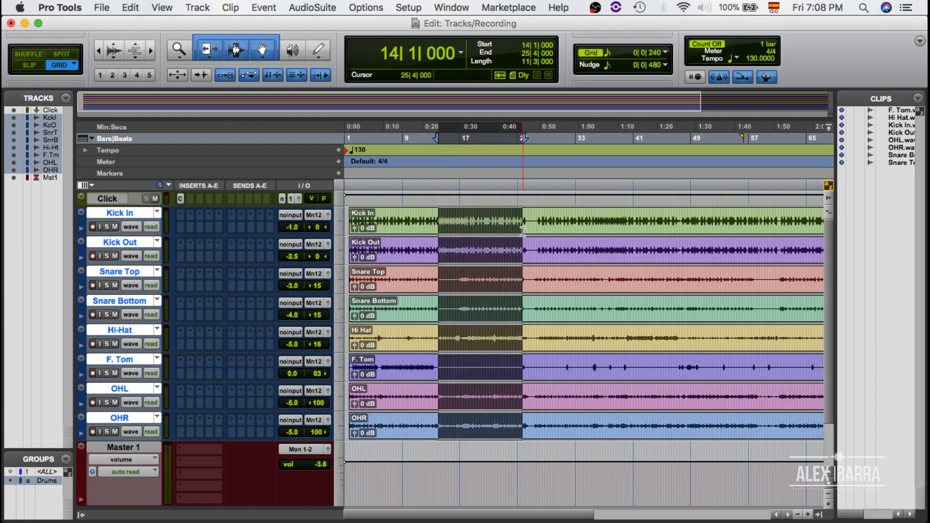
pyautogui.press('Delete')
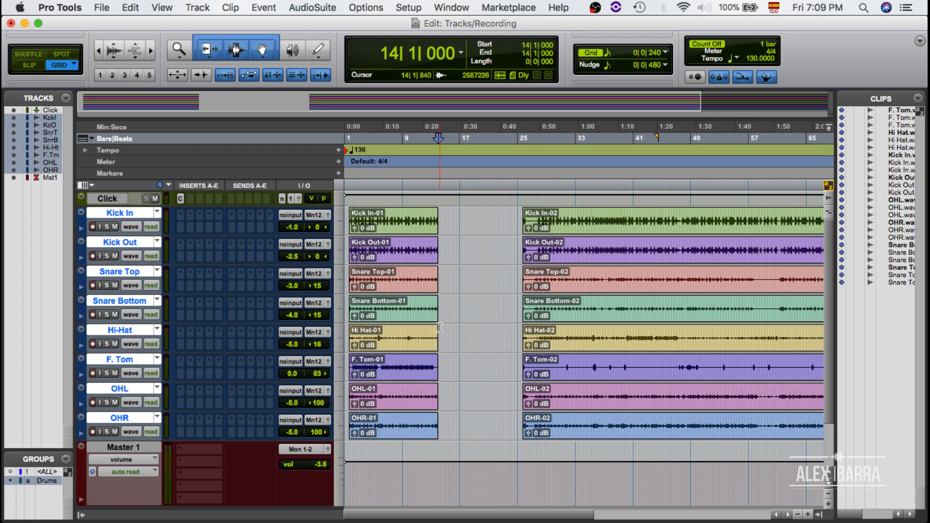
# - Undo the deletion on the grouped drum clips and switch to the Mix window
pyautogui.hotkey('shift', 'Tab')
pyautogui.press('super+h')
pyautogui.hotkey('ctrl', 'Up')
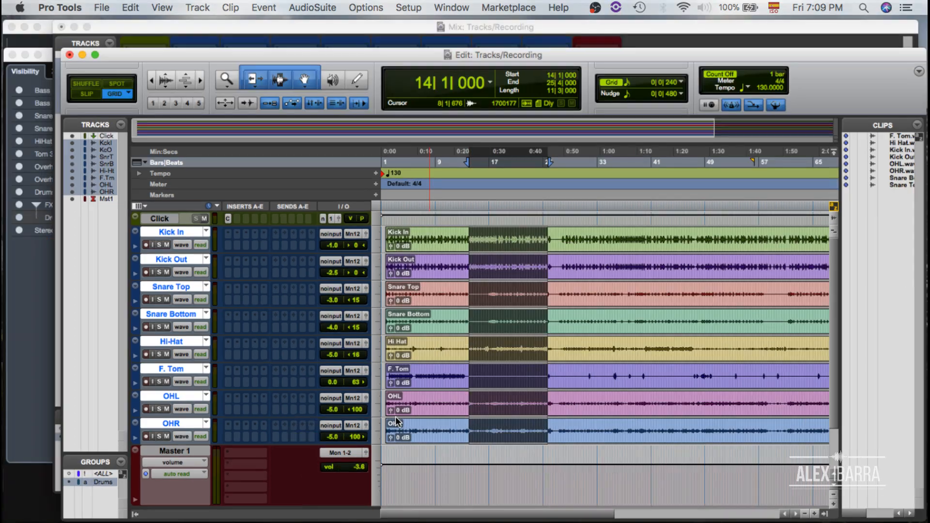
pyautogui.click(540, 232)
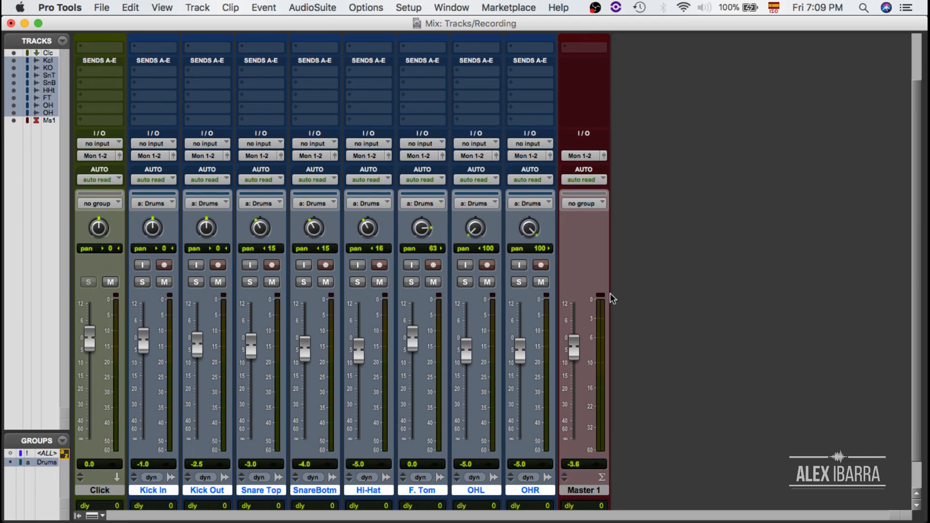
# - Test moving the grouped drum faders from the F. Tom channel and deactivate the Drums group
pyautogui.moveTo(414, 341)
pyautogui.mouseDown()
pyautogui.moveTo(414, 377)
pyautogui.moveTo(415, 342)
pyautogui.mouseUp()
pyautogui.click(30, 463)
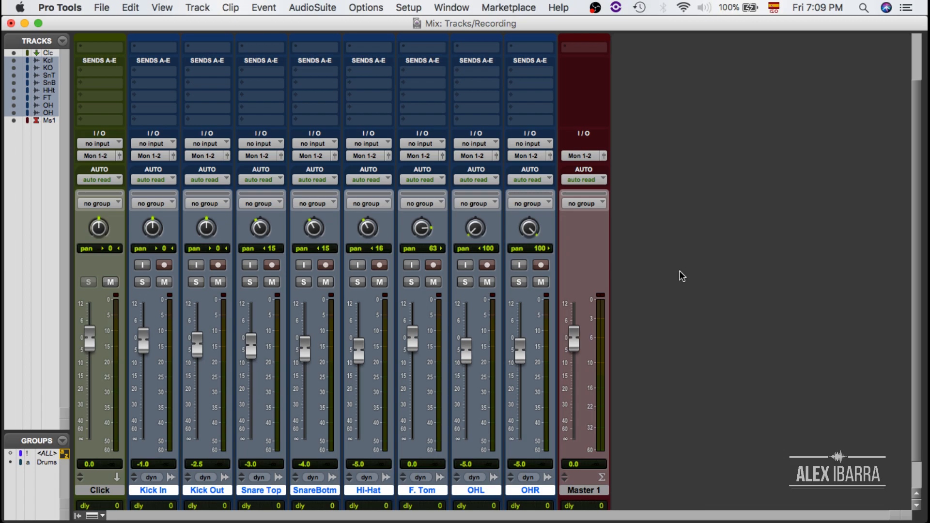
# - Create one new stereo Aux Input track with its timebase in Samples
pyautogui.press('shift+super+n')
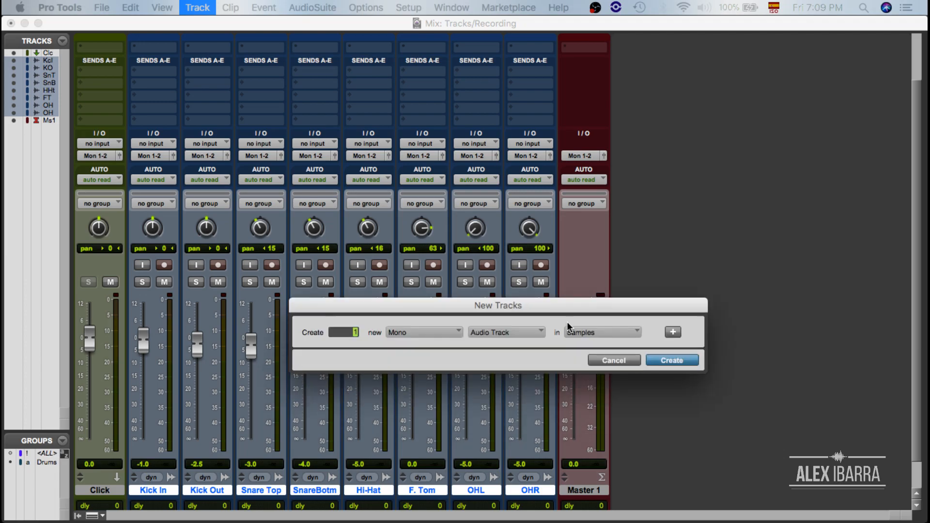
pyautogui.click(466, 182)
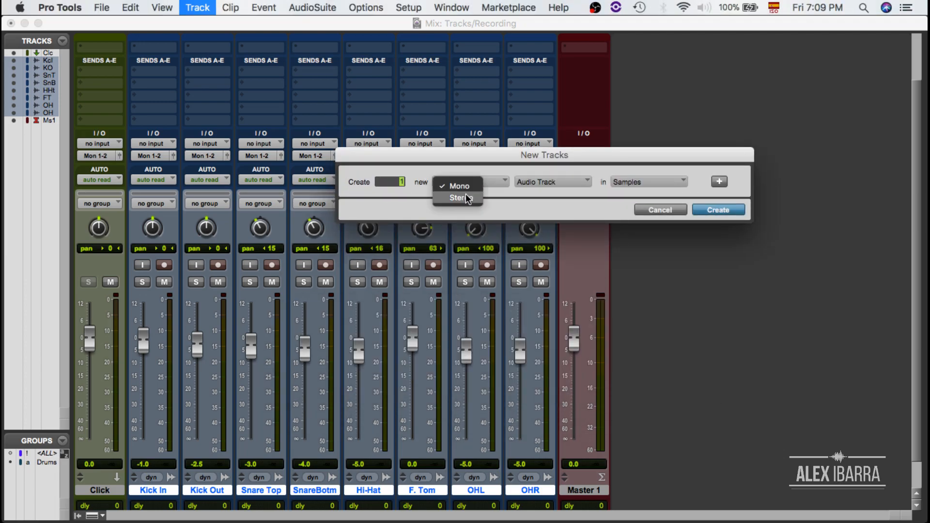
pyautogui.click(450, 194)
pyautogui.click(534, 182)
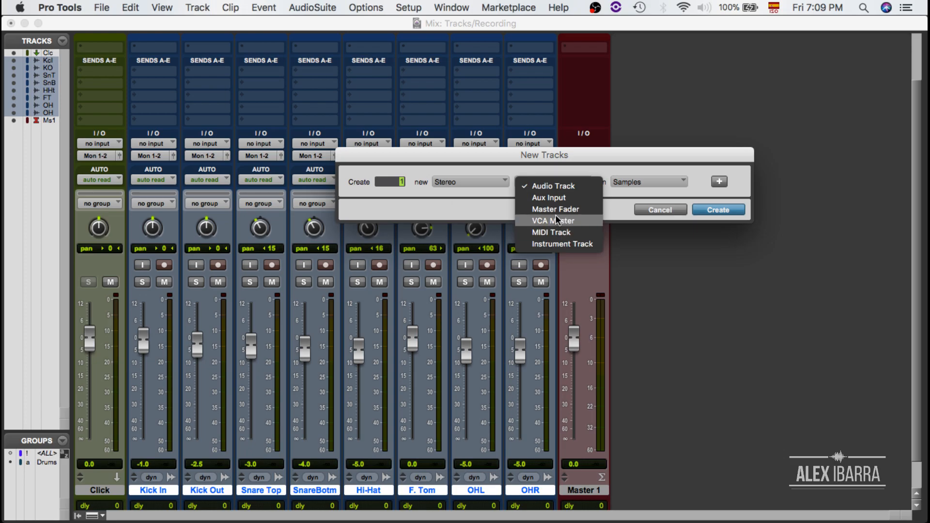
pyautogui.click(548, 197)
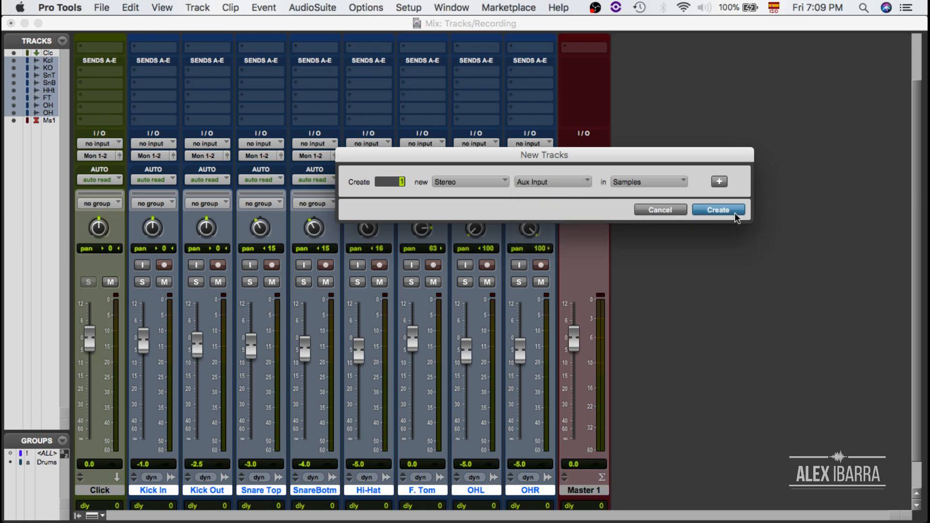
pyautogui.click(718, 210)
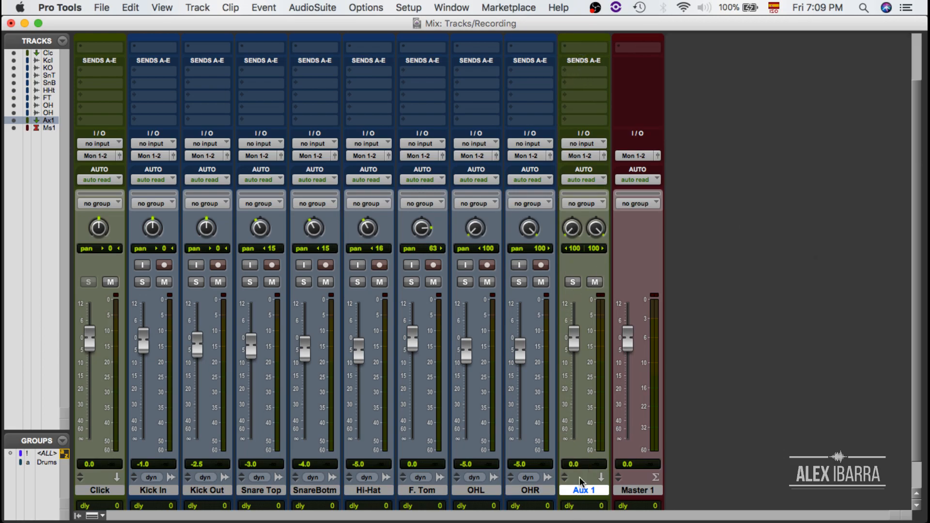
# - Rename the new aux track as Drum FX
pyautogui.doubleClick(581, 491)
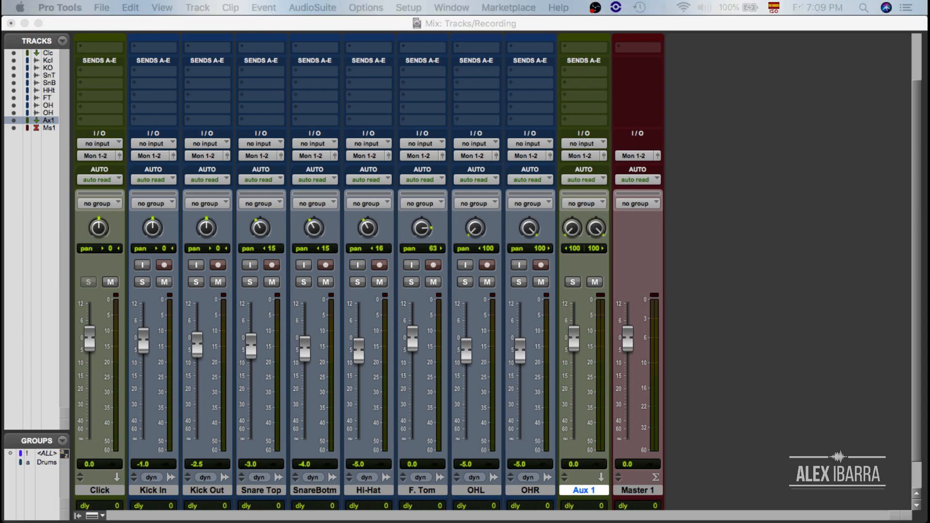
pyautogui.moveTo(503, 245); pyautogui.dragTo(532, 25)
pyautogui.write('Drum F')
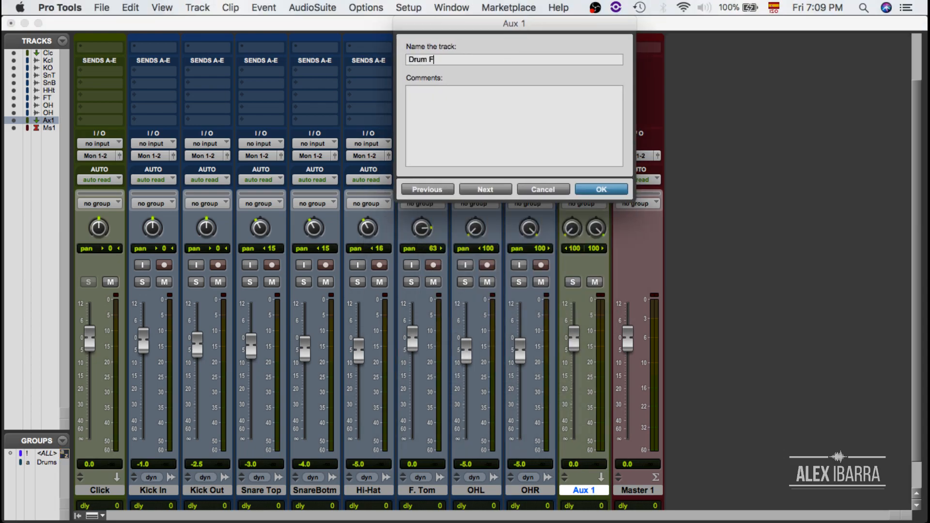
pyautogui.write('X')
pyautogui.click(608, 192)
# - Select the eight drum tracks from Kick In through OHR in the mixer
pyautogui.scroll(-3, 748, 285)
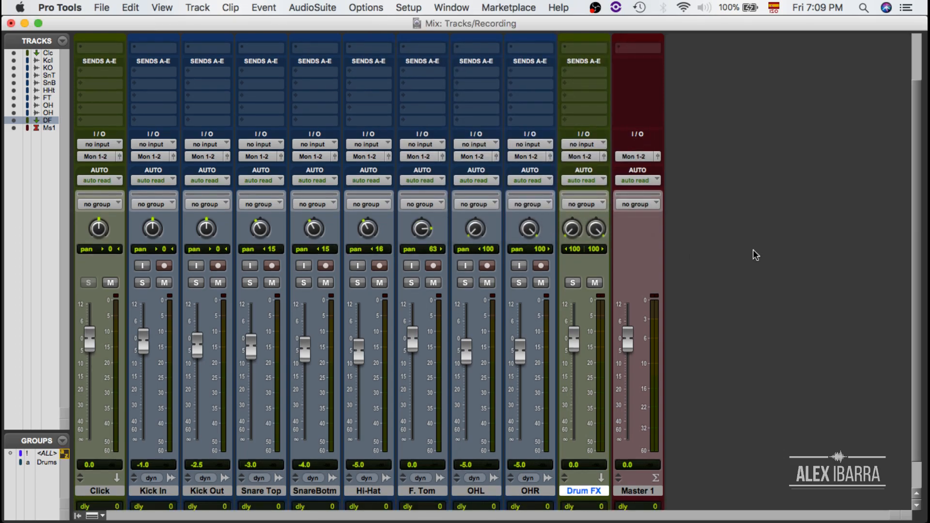
pyautogui.scroll(3, 298, 191)
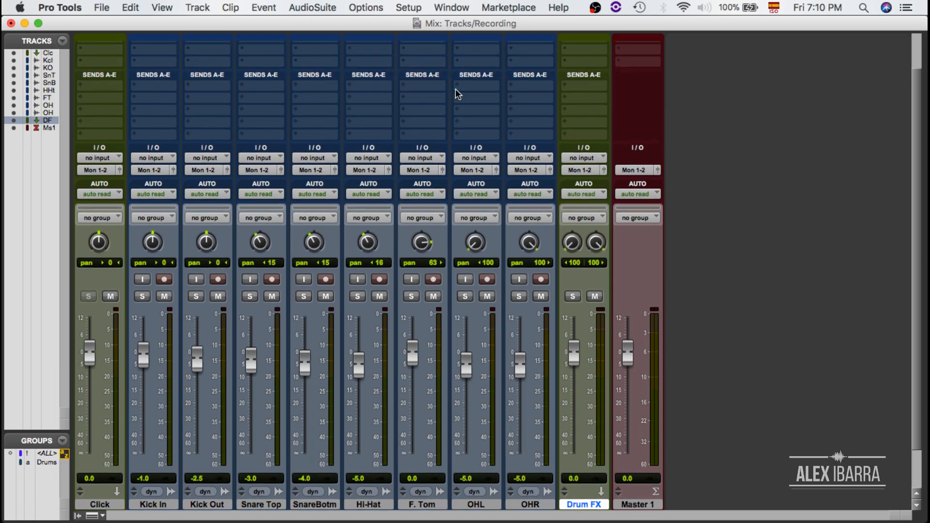
pyautogui.moveTo(917, 291); pyautogui.dragTo(918, 386)
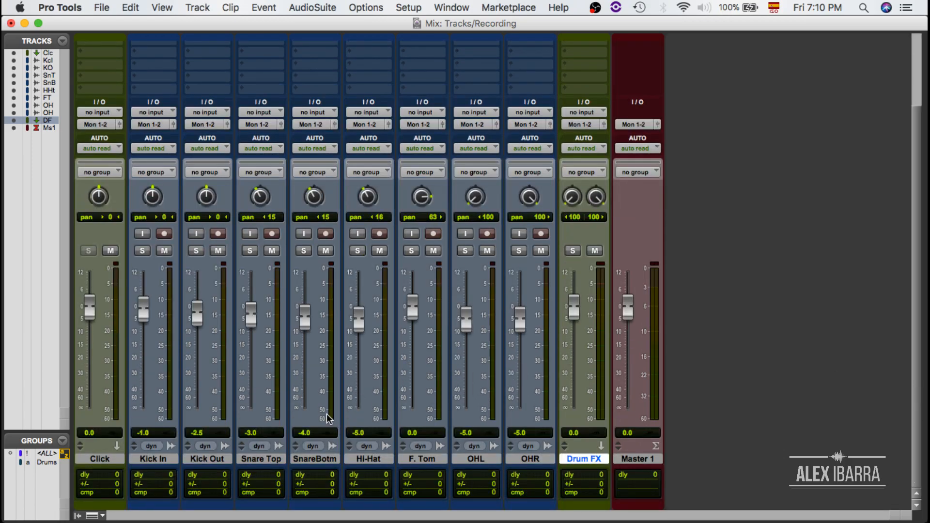
pyautogui.click(163, 460)
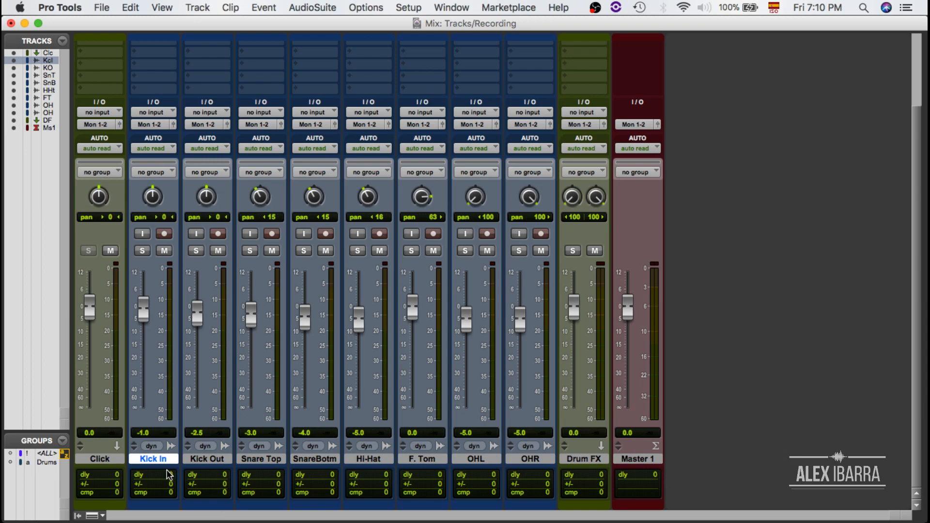
pyautogui.keyDown('shift'); pyautogui.click(530, 458); pyautogui.keyUp('shift')
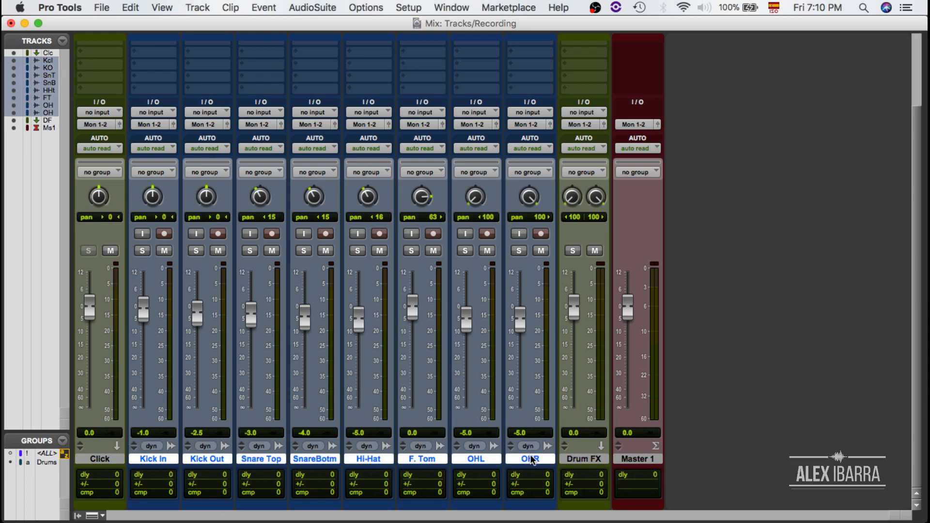
pyautogui.scroll(5, 530, 458)
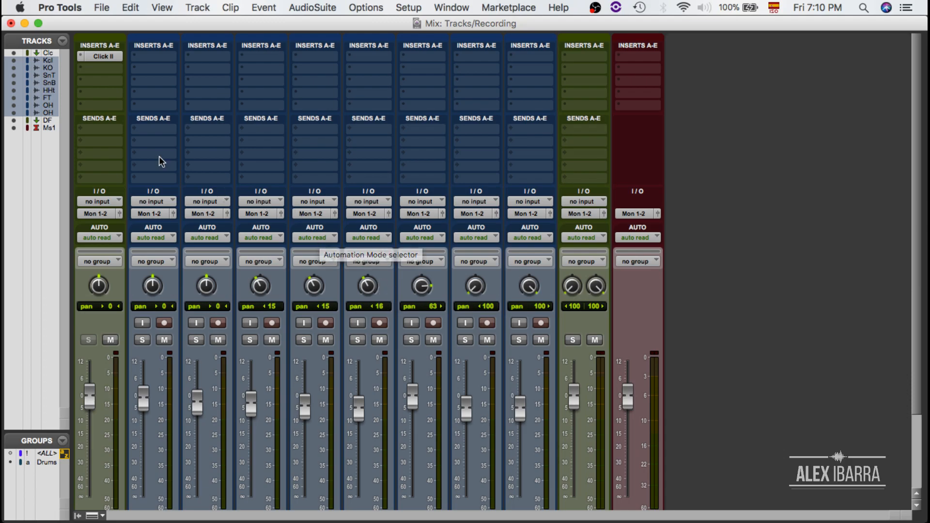
pyautogui.click(154, 129)
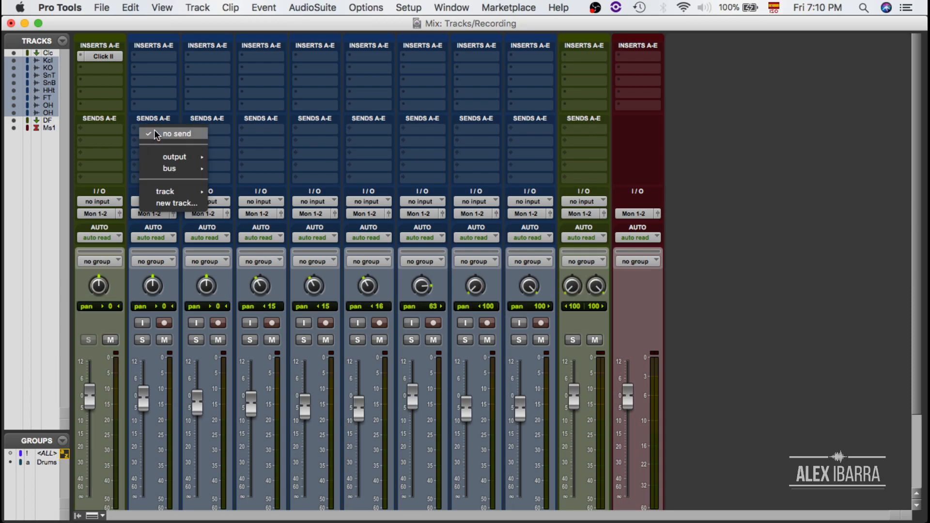
pyautogui.moveTo(166, 165)
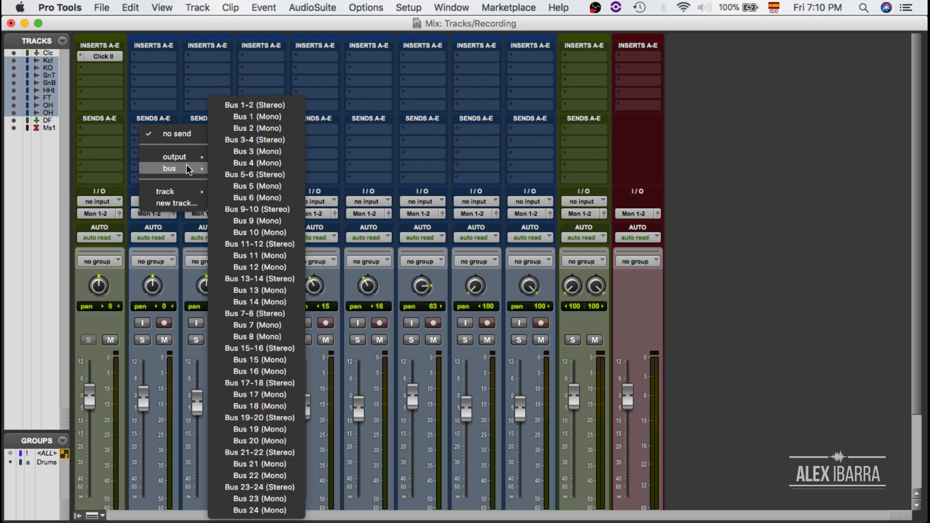
pyautogui.click(244, 105)
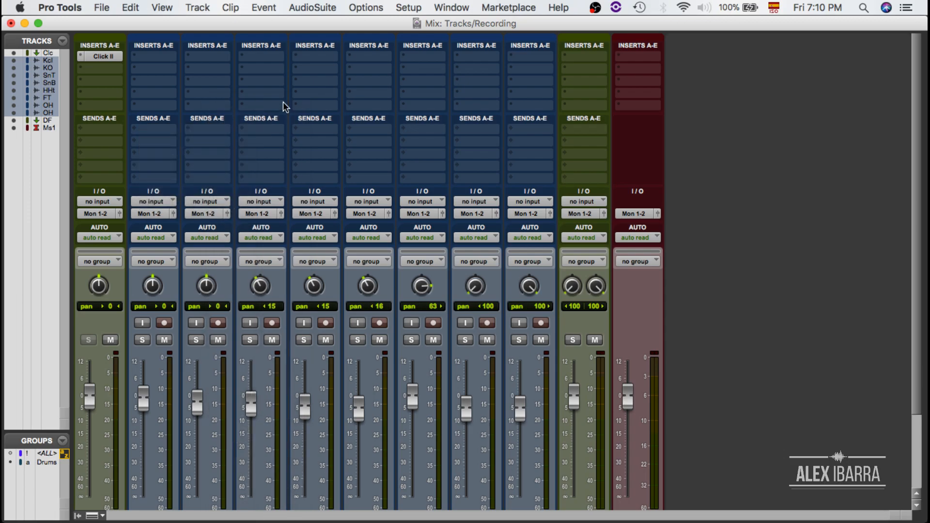
# - Assign the stereo Bus 1-2 to the first send of all eight selected drum tracks at once
pyautogui.scroll(-3, 200, 124)
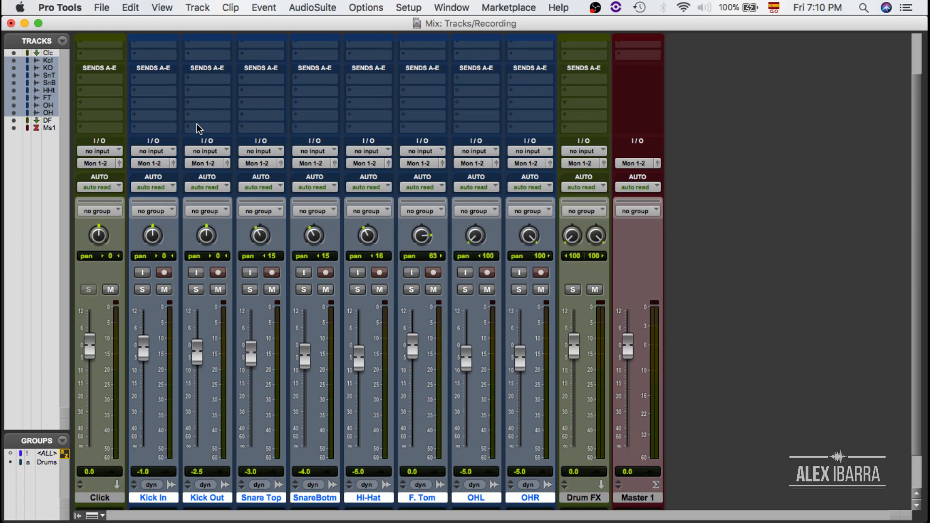
pyautogui.scroll(2, 162, 88)
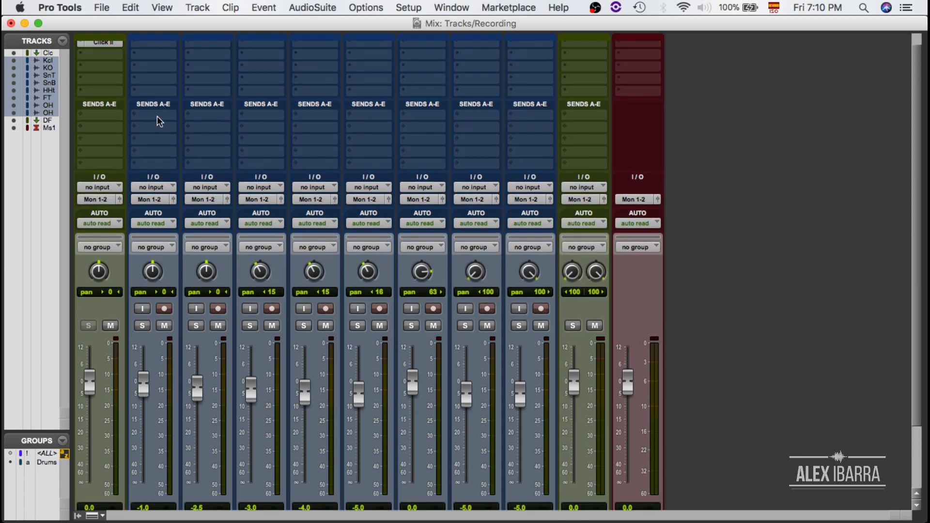
pyautogui.click(156, 120)
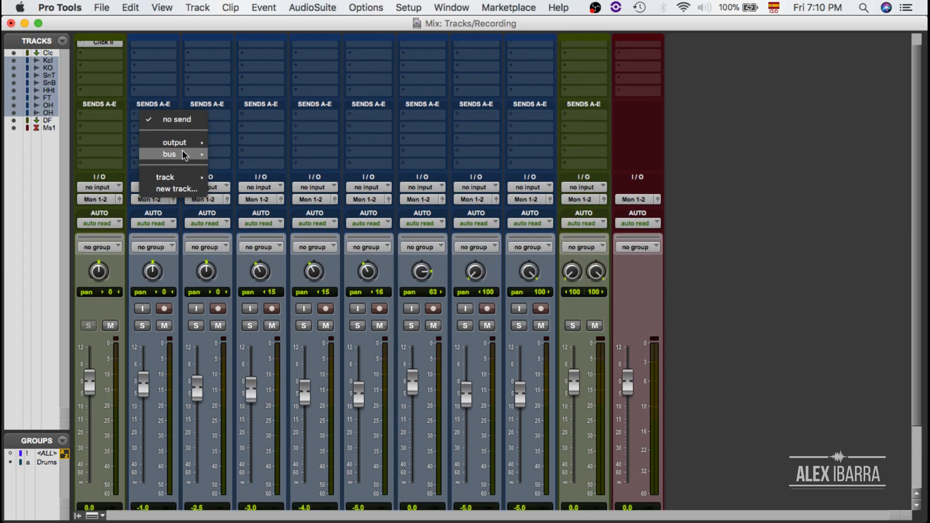
pyautogui.moveTo(184, 154)
pyautogui.keyDown('alt'); pyautogui.keyDown('shift'); pyautogui.click(236, 104); pyautogui.keyUp('shift'); pyautogui.keyUp('alt')
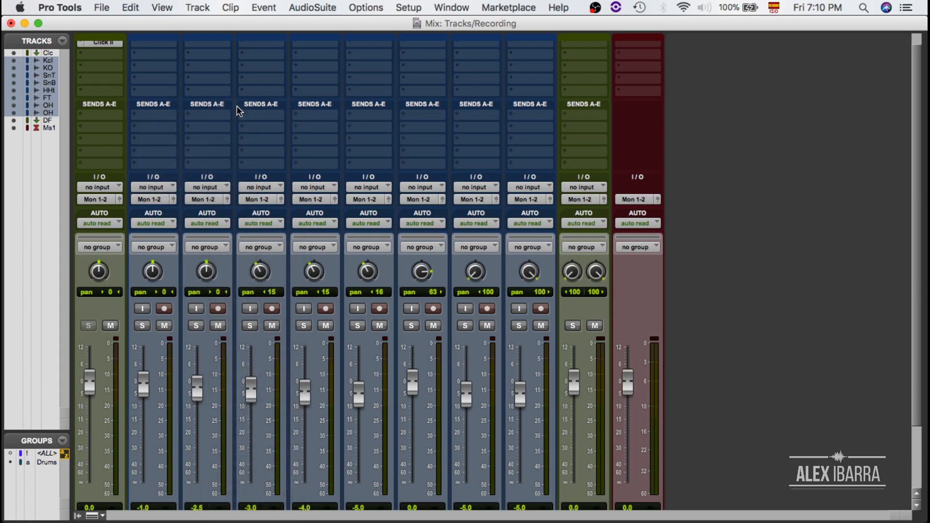
pyautogui.moveTo(712, 42); pyautogui.dragTo(744, 35)
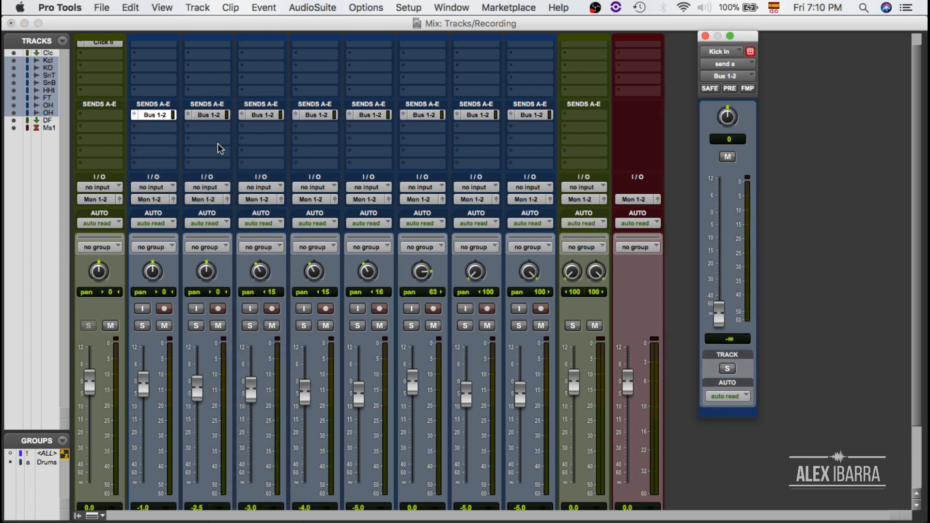
# - Set the Kick In send level on Bus 1-2 to 0.0 and close its send window
pyautogui.scroll(2, 370, 195)
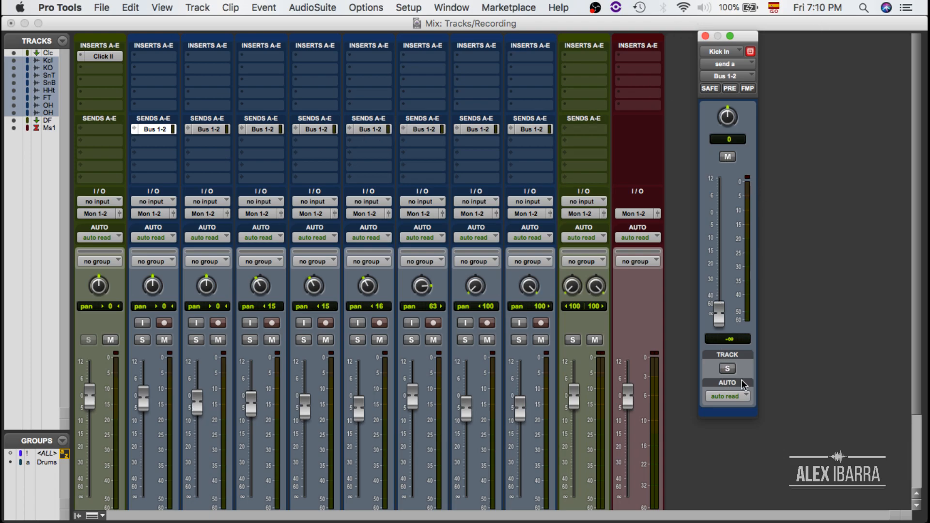
pyautogui.keyDown('alt'); pyautogui.click(720, 318); pyautogui.keyUp('alt')
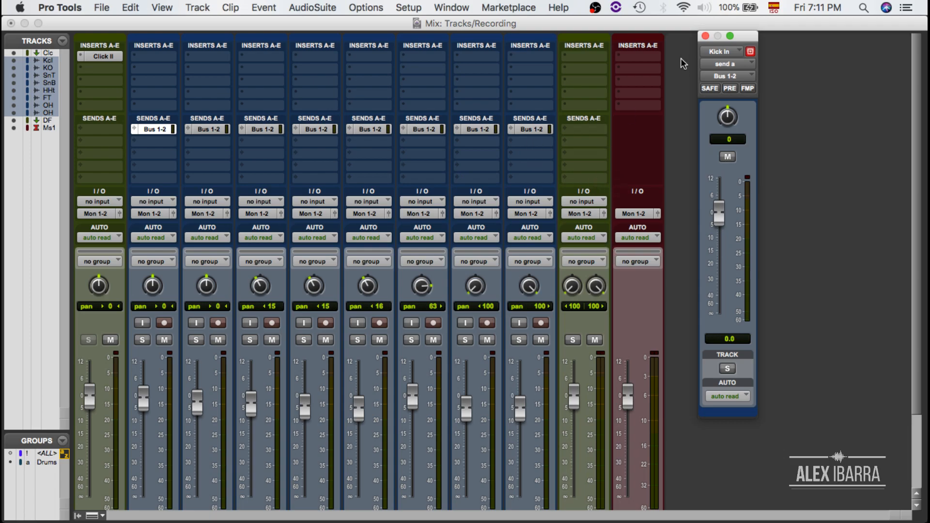
pyautogui.click(705, 36)
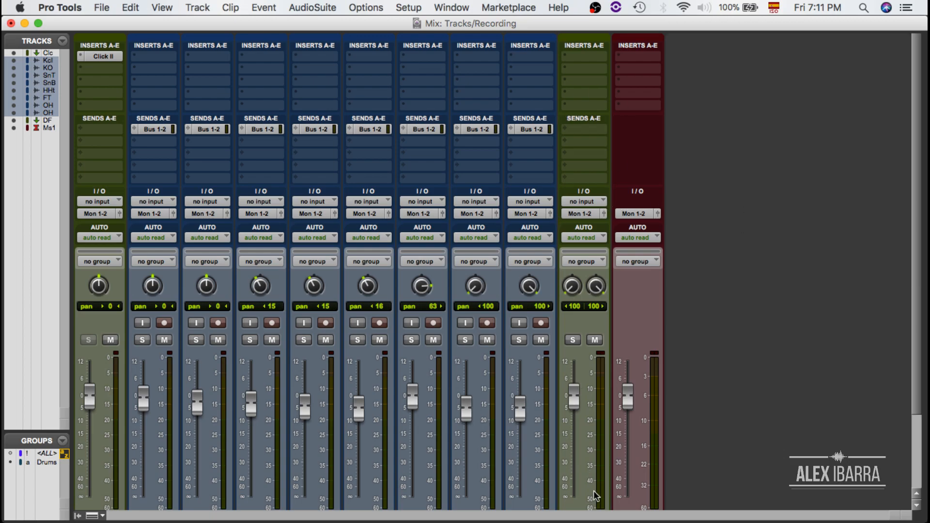
# - Set the Drum FX aux track's input to the stereo Bus 1-2
pyautogui.click(581, 200)
pyautogui.moveTo(590, 240)
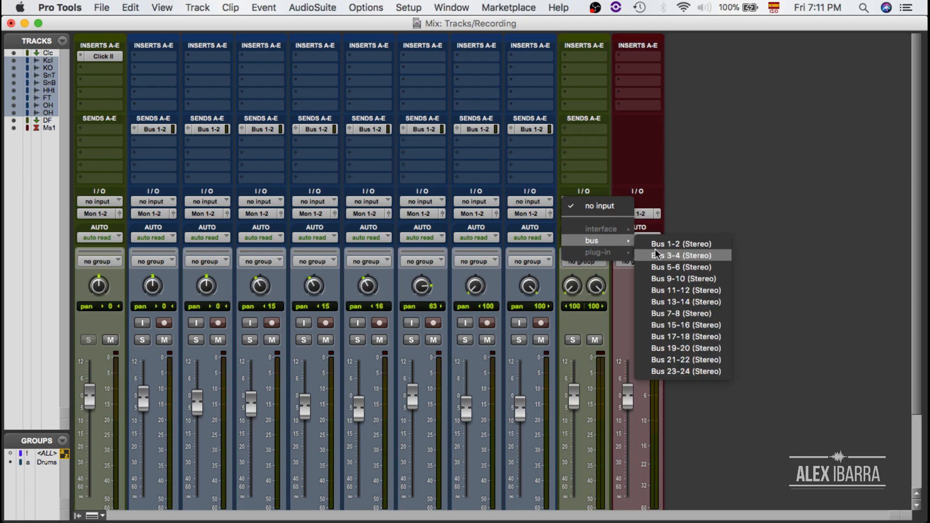
pyautogui.click(664, 244)
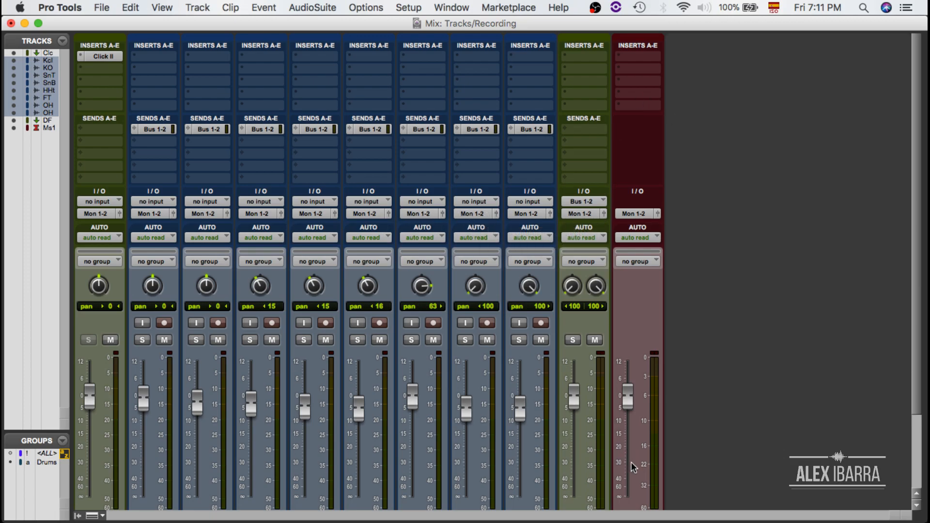
# - Insert the stereo TSAR-1R Reverb as a multichannel plug-in in the first insert slot of the Drum FX aux track
pyautogui.scroll(-3, 631, 463)
pyautogui.scroll(3, 629, 373)
pyautogui.scroll(-3, 585, 437)
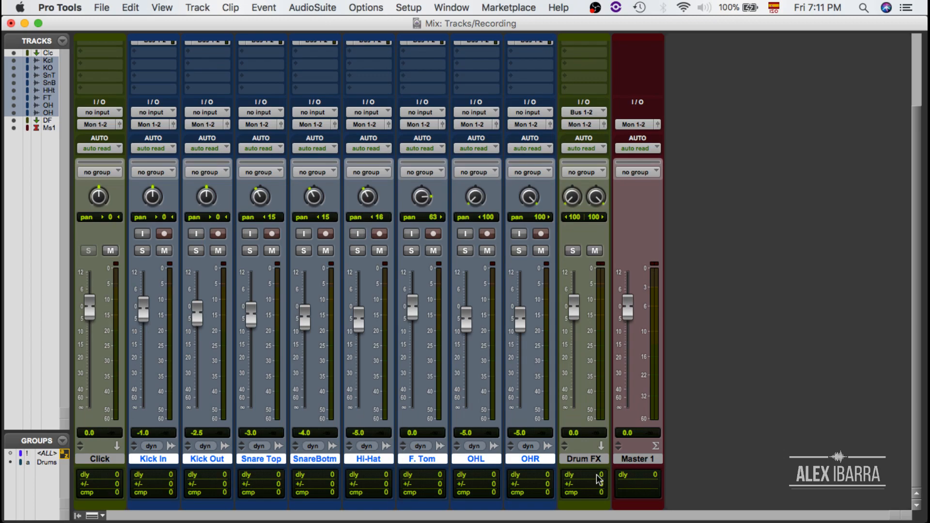
pyautogui.scroll(3, 585, 446)
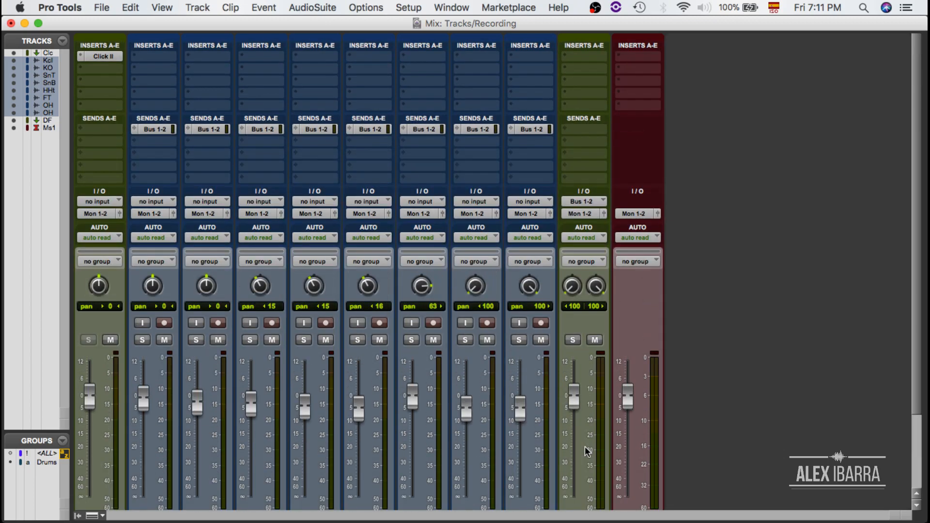
pyautogui.click(592, 52)
pyautogui.moveTo(613, 83)
pyautogui.moveTo(707, 87)
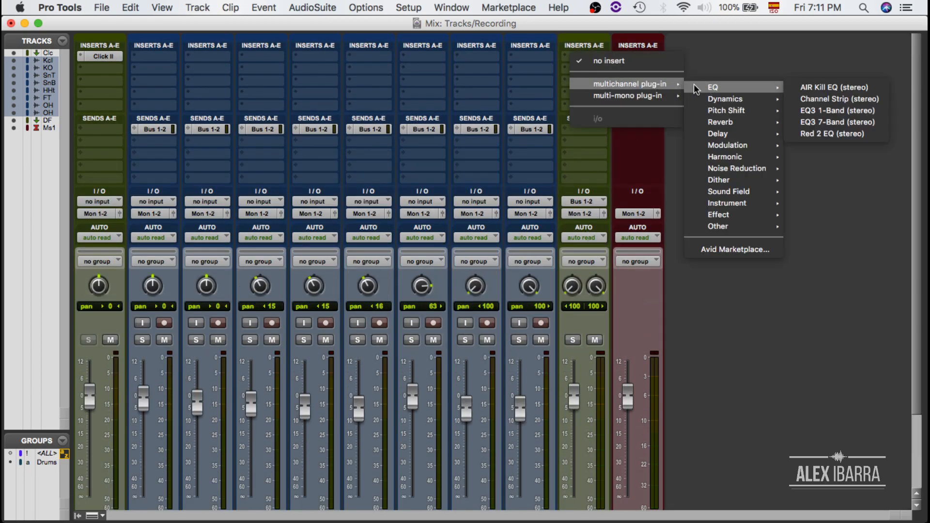
pyautogui.moveTo(725, 132)
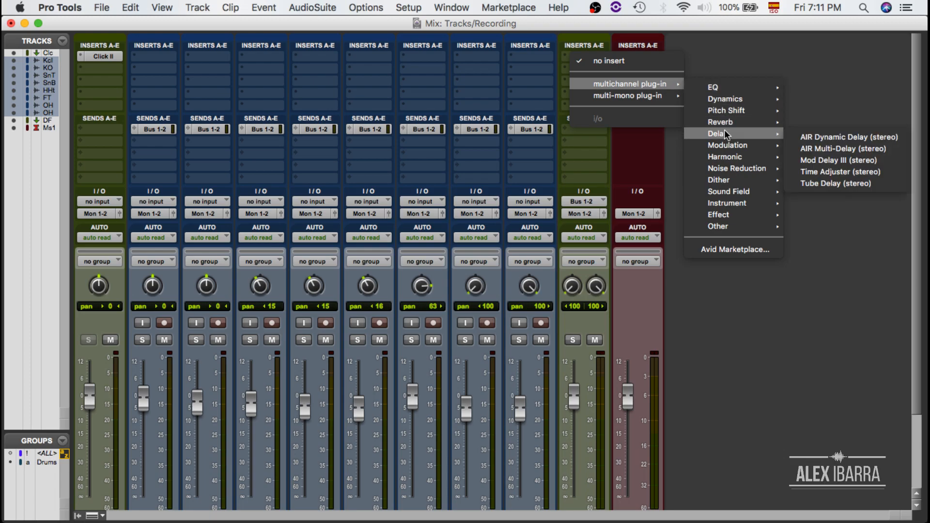
pyautogui.click(844, 173)
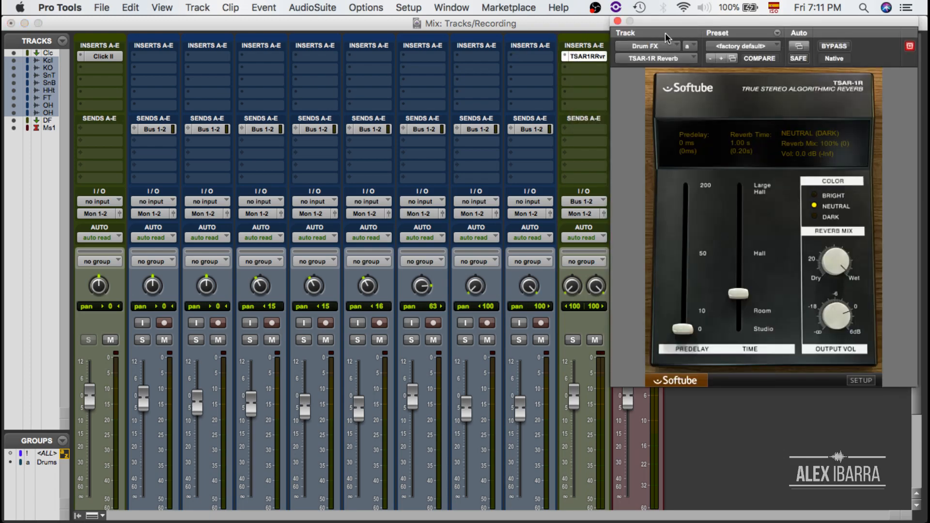
# - Pull the Drum FX fader down to its minimum and bring it up to about the -20 mark during playback
pyautogui.moveTo(573, 397); pyautogui.dragTo(569, 501)
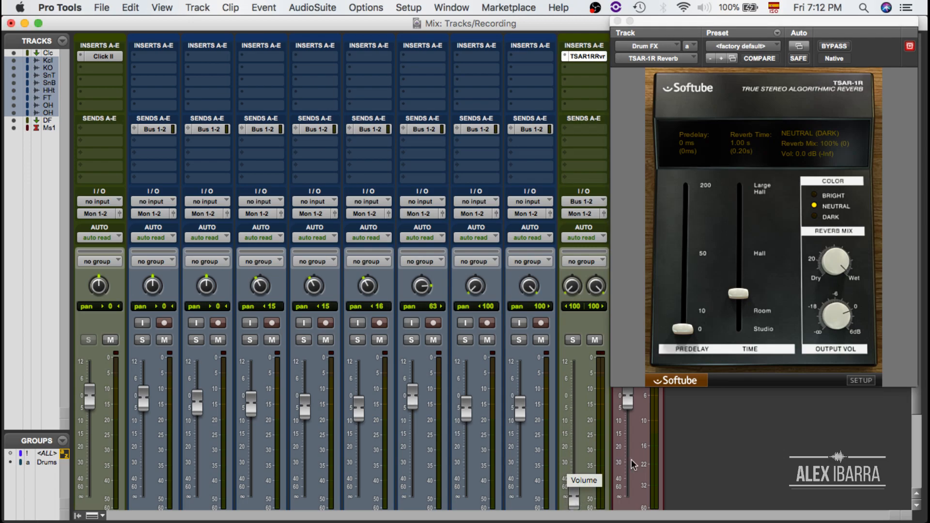
pyautogui.moveTo(714, 22); pyautogui.dragTo(721, 17)
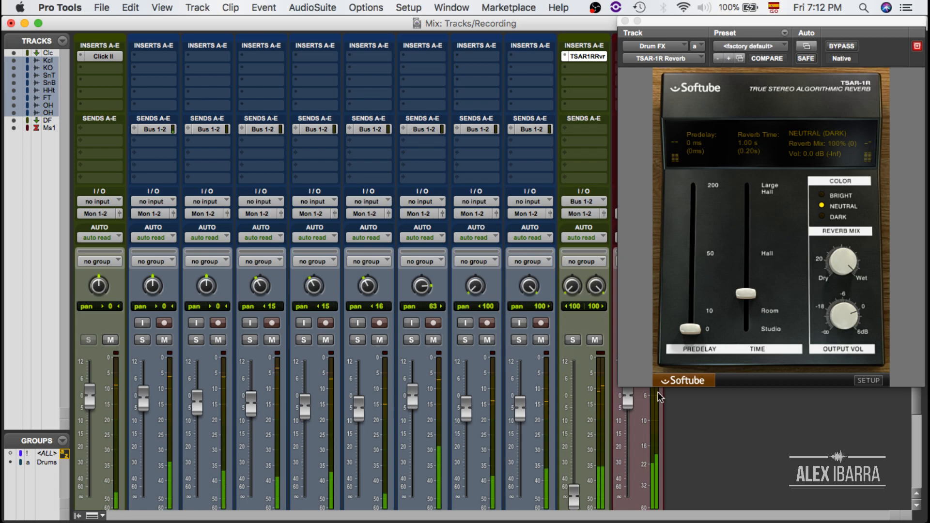
pyautogui.moveTo(573, 493); pyautogui.dragTo(577, 443)
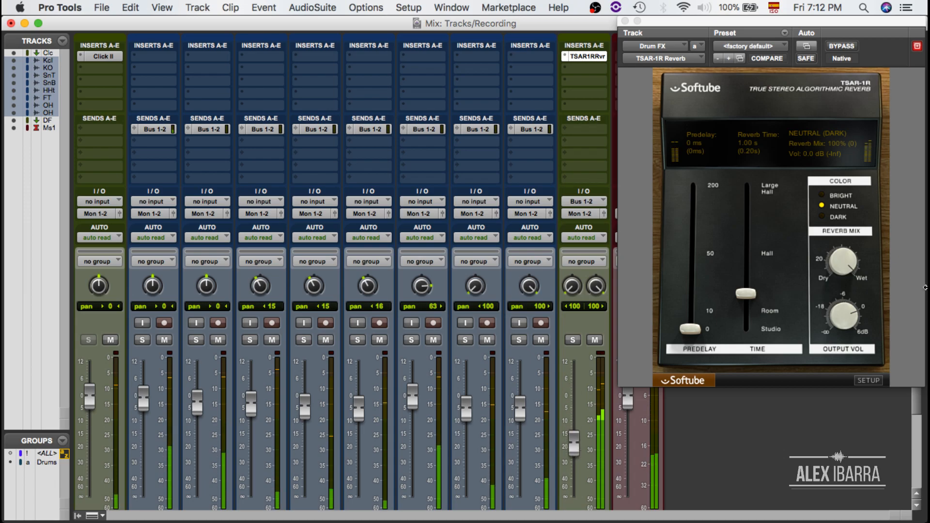
# - Set the TSAR-1R Reverb Mix to 39%, raise the Drum FX fader to just below the -10 mark, and close the plug-in window
pyautogui.moveTo(850, 270); pyautogui.dragTo(837, 320)
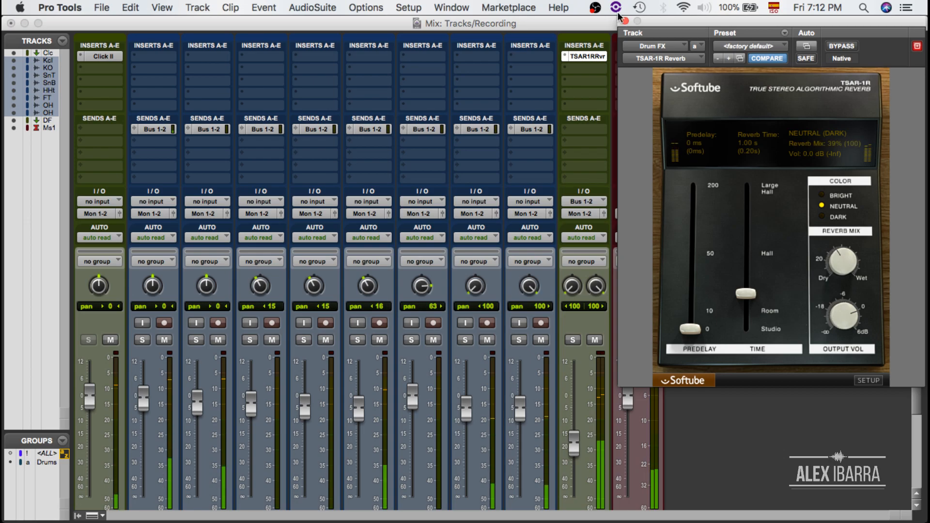
pyautogui.moveTo(577, 451); pyautogui.dragTo(576, 433)
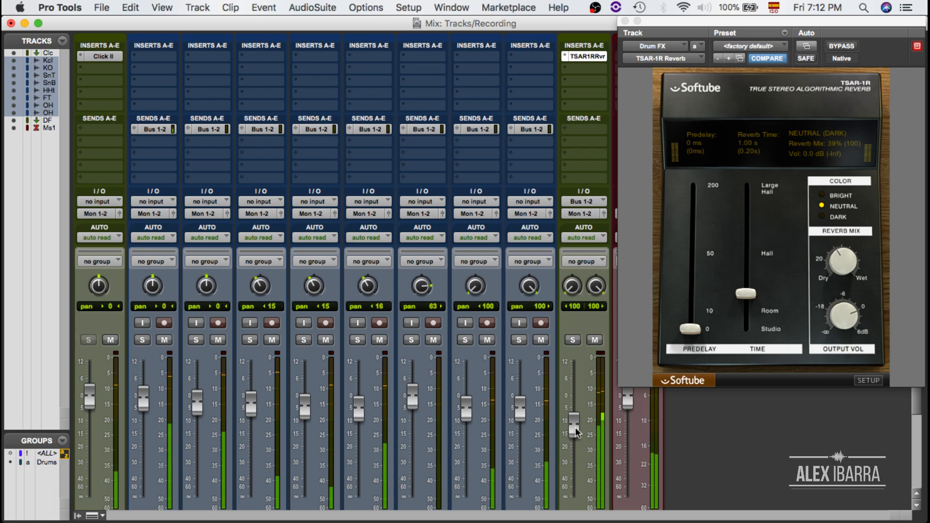
pyautogui.click(625, 21)
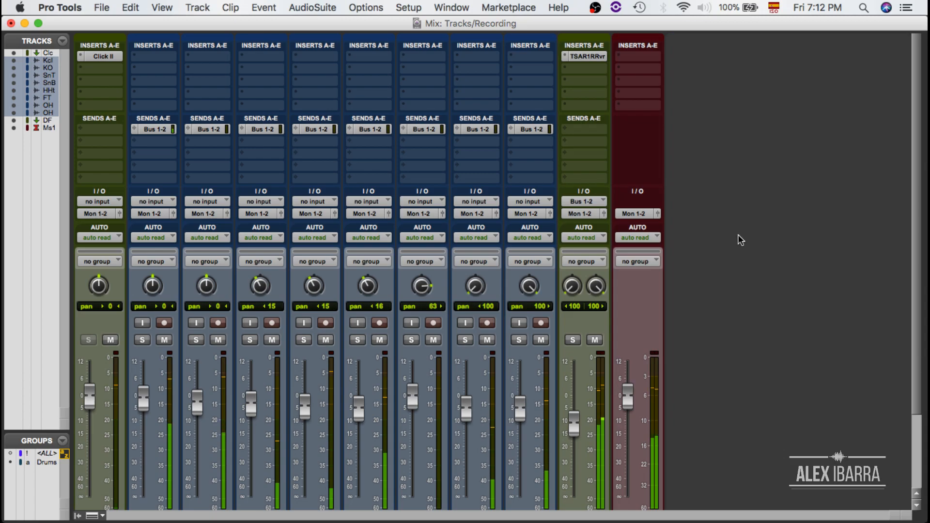